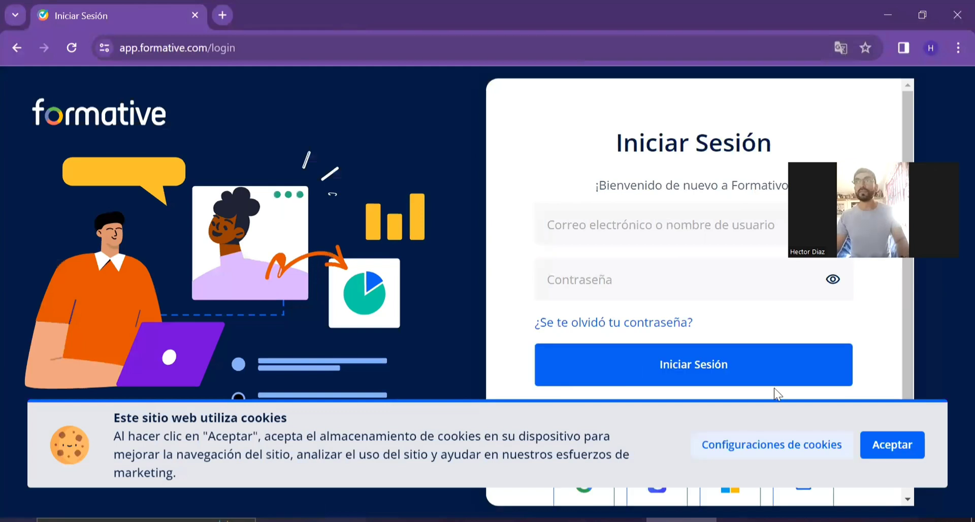
Accept the site's cookies and sign in to Formative with the existing Google account.
{"action": "left_click", "coordinate": [893, 445]}
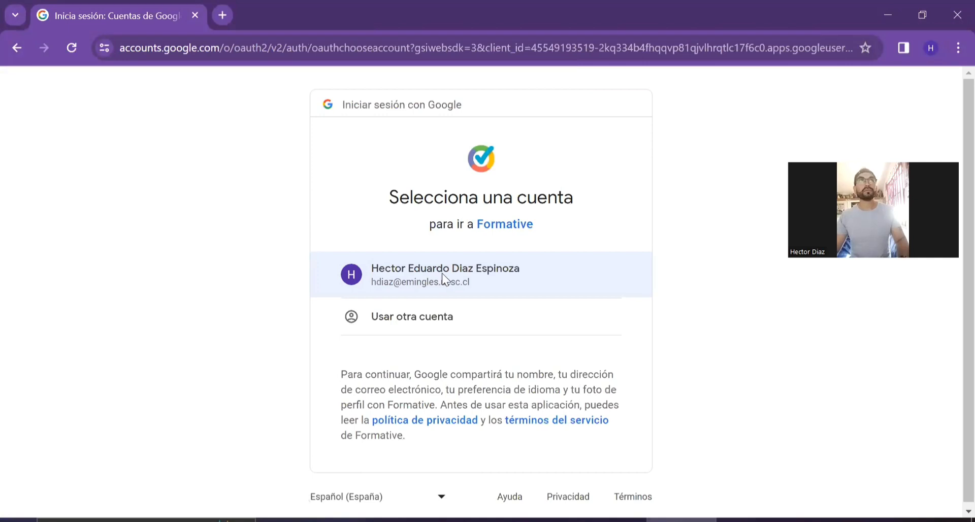
{"action": "left_click", "coordinate": [442, 275]}
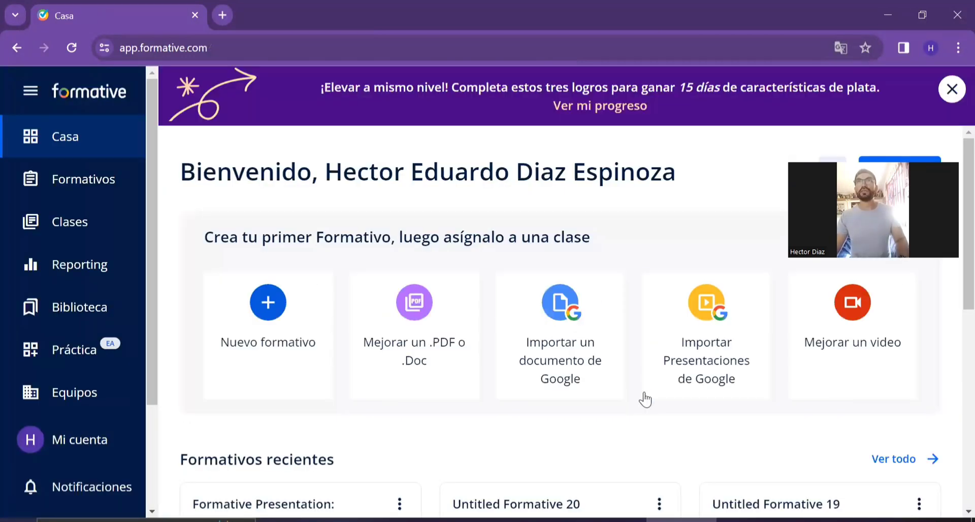
Start a new formative by enhancing a PDF or Doc, opening its document upload.
{"action": "scroll", "coordinate": [643, 396], "scroll_direction": "down", "scroll_amount": 2}
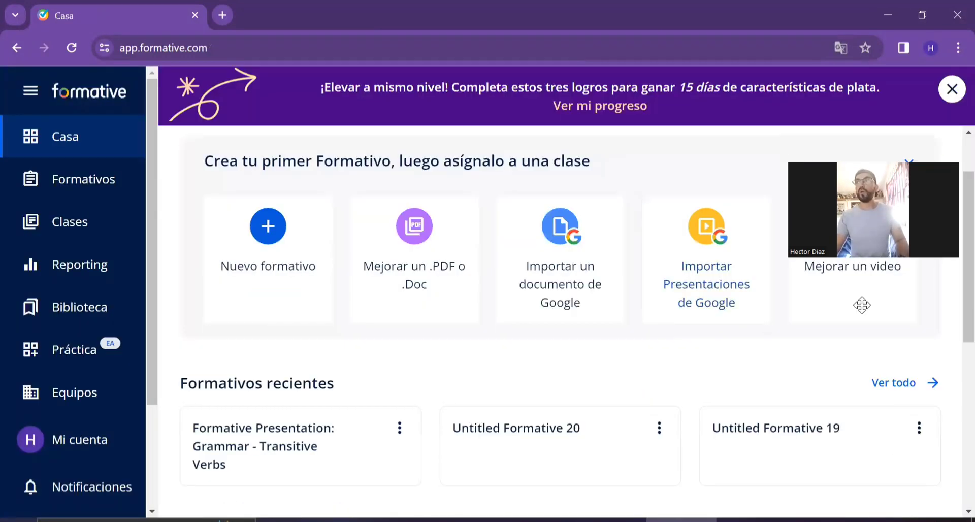
{"action": "left_click_drag", "start_coordinate": [862, 305], "coordinate": [785, 396]}
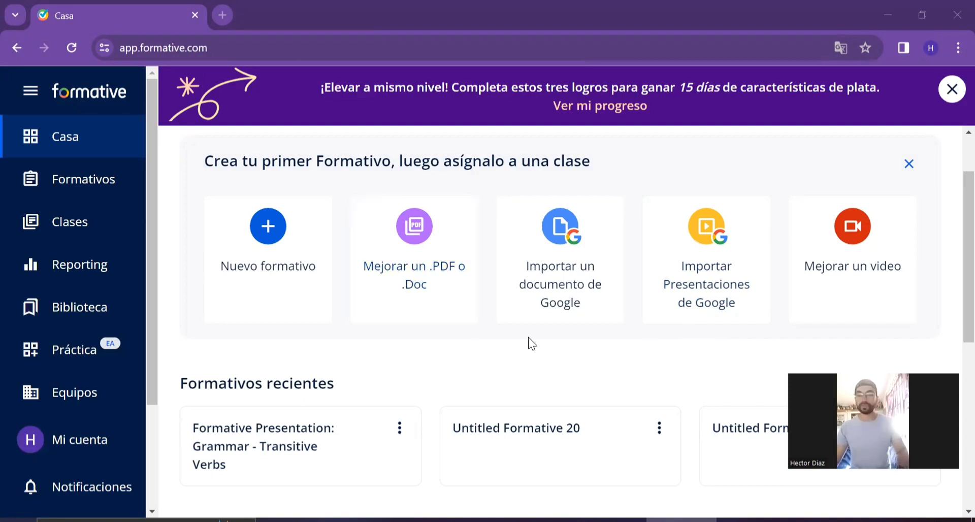
{"action": "left_click", "coordinate": [414, 249]}
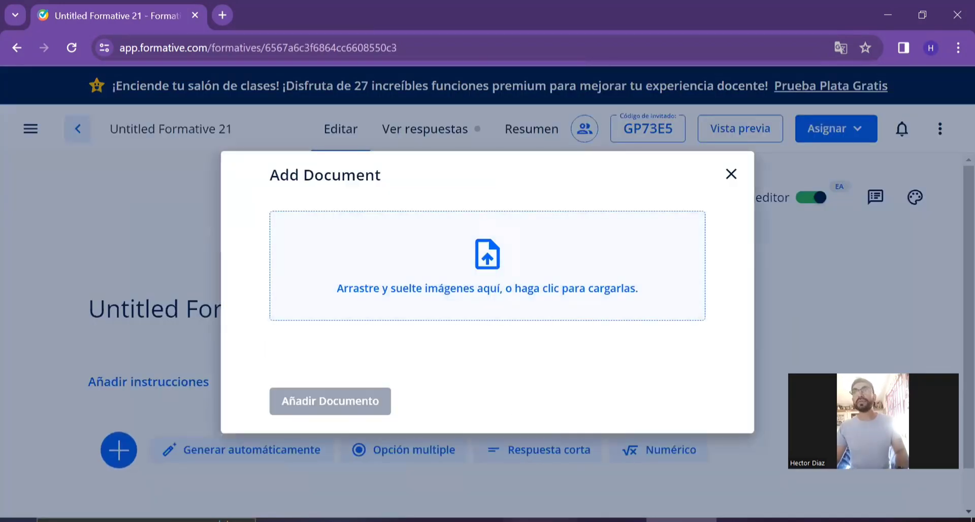
Switch to the browser window with the Untitled Formative on word formation and look through its questions, returning to its start.
{"action": "left_click", "coordinate": [539, 520]}
{"action": "mouse_move", "coordinate": [681, 197]}
{"action": "left_mouse_down"}
{"action": "mouse_move", "coordinate": [675, 224]}
{"action": "mouse_move", "coordinate": [500, 287]}
{"action": "mouse_move", "coordinate": [475, 269]}
{"action": "mouse_move", "coordinate": [599, 230]}
{"action": "mouse_move", "coordinate": [657, 197]}
{"action": "mouse_move", "coordinate": [671, 203]}
{"action": "left_mouse_up"}
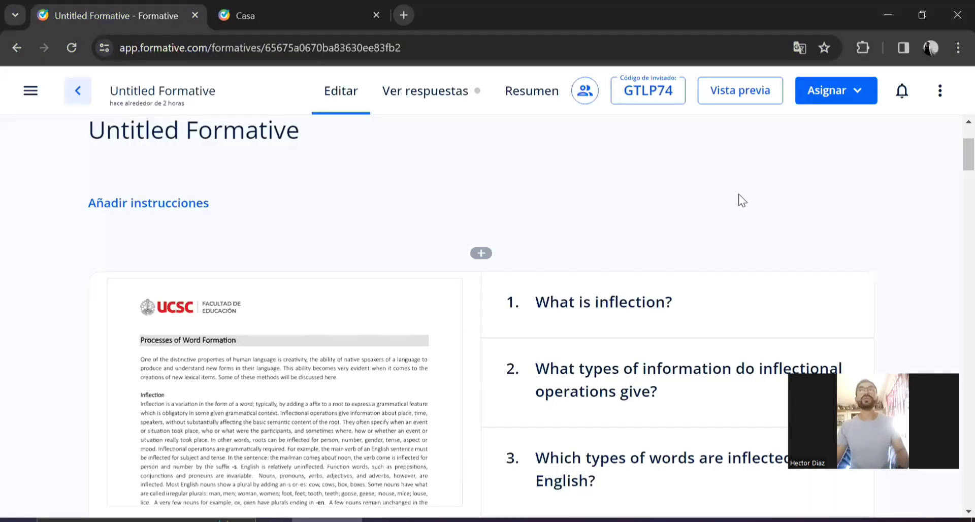
{"action": "scroll", "coordinate": [747, 199], "scroll_direction": "down", "scroll_amount": 2}
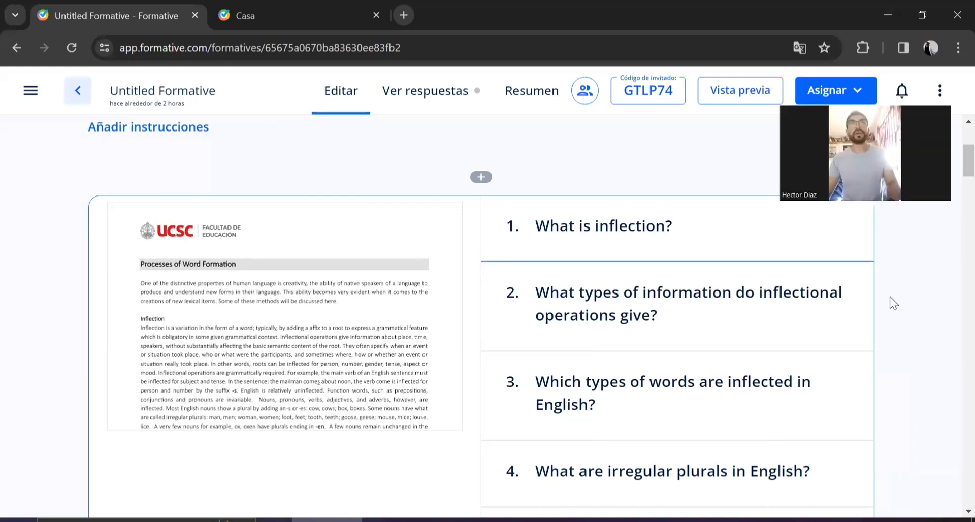
{"action": "scroll", "coordinate": [889, 301], "scroll_direction": "down", "scroll_amount": 1}
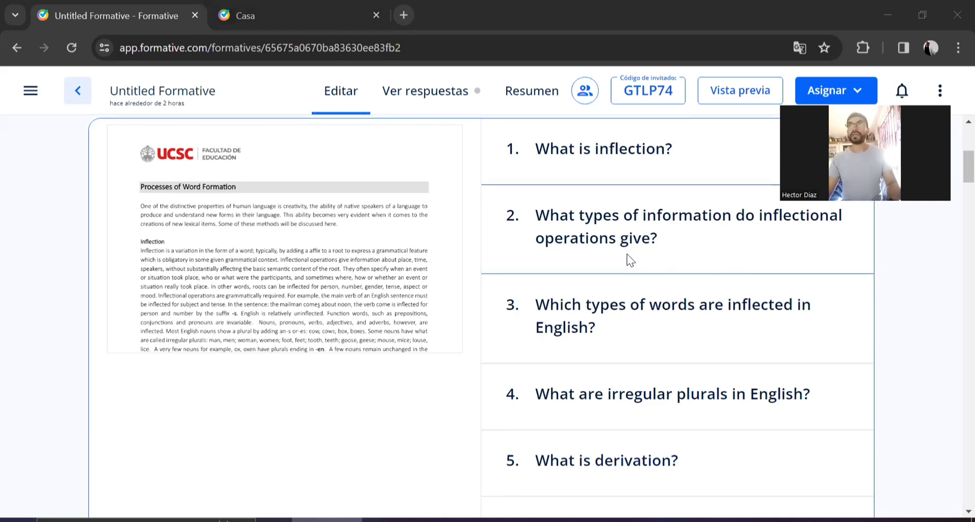
{"action": "scroll", "coordinate": [630, 260], "scroll_direction": "down", "scroll_amount": 5}
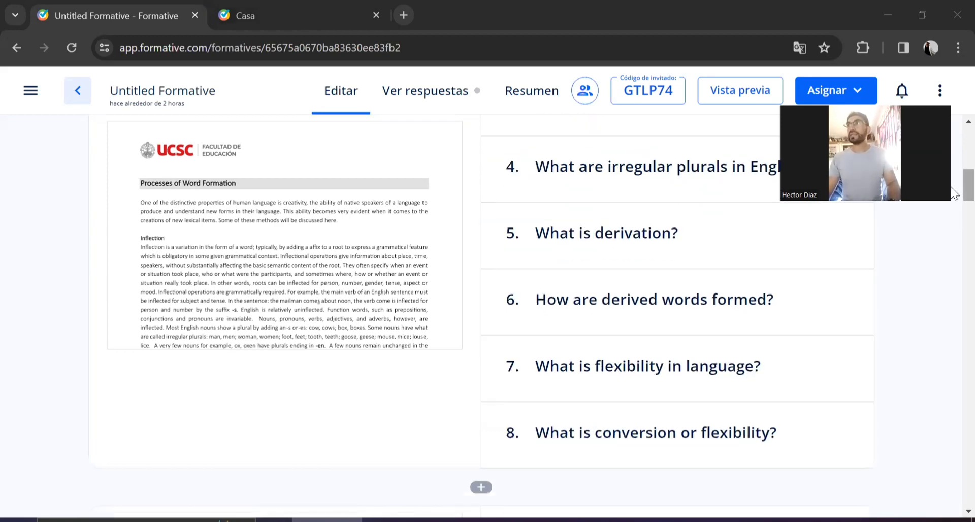
{"action": "scroll", "coordinate": [951, 454], "scroll_direction": "down", "scroll_amount": 20}
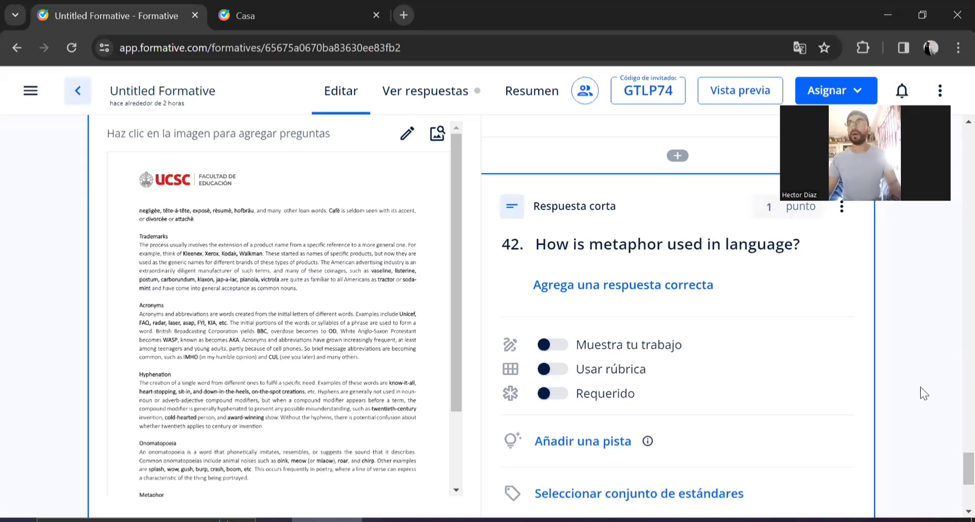
{"action": "scroll", "coordinate": [912, 402], "scroll_direction": "up", "scroll_amount": 8}
{"action": "left_click_drag", "start_coordinate": [968, 425], "coordinate": [968, 130]}
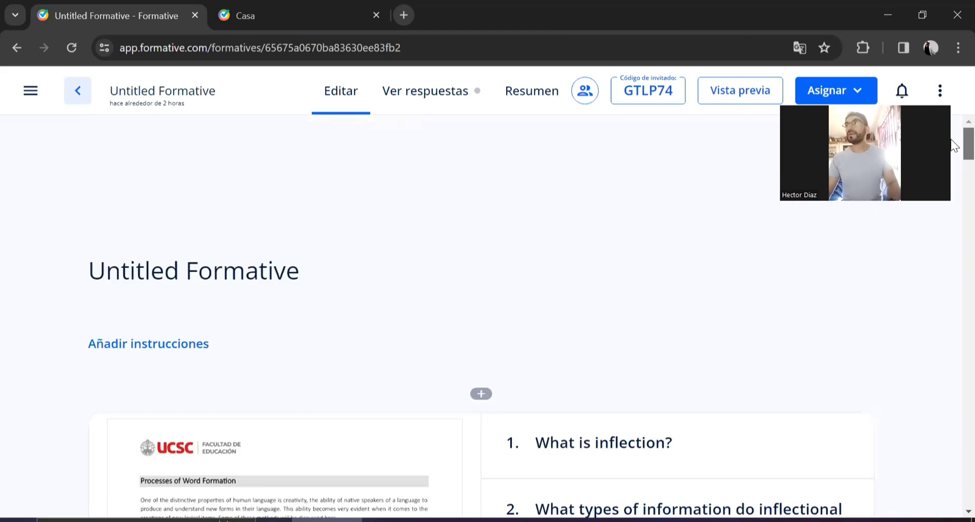
Expand question 3 on inflected word types and review its multiple-choice options and settings.
{"action": "scroll", "coordinate": [842, 364], "scroll_direction": "down", "scroll_amount": 5}
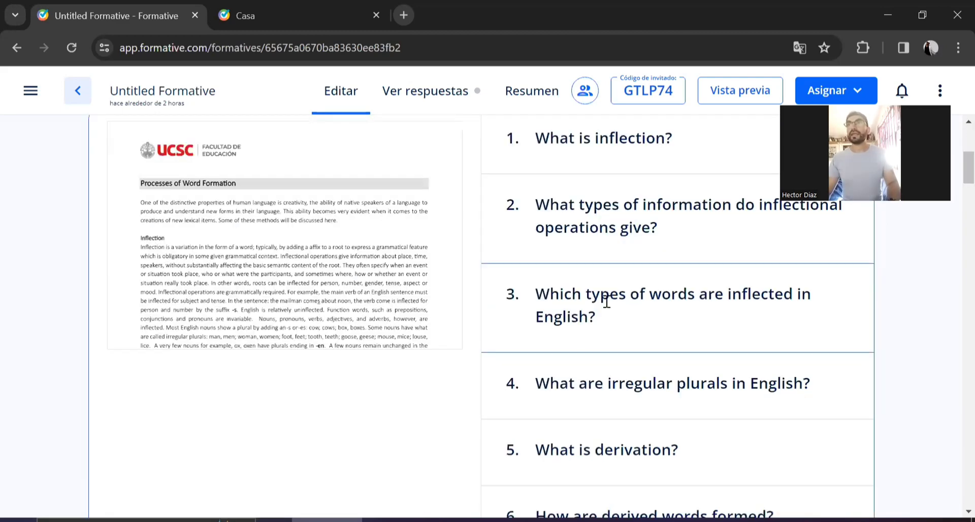
{"action": "scroll", "coordinate": [606, 300], "scroll_direction": "up", "scroll_amount": 3}
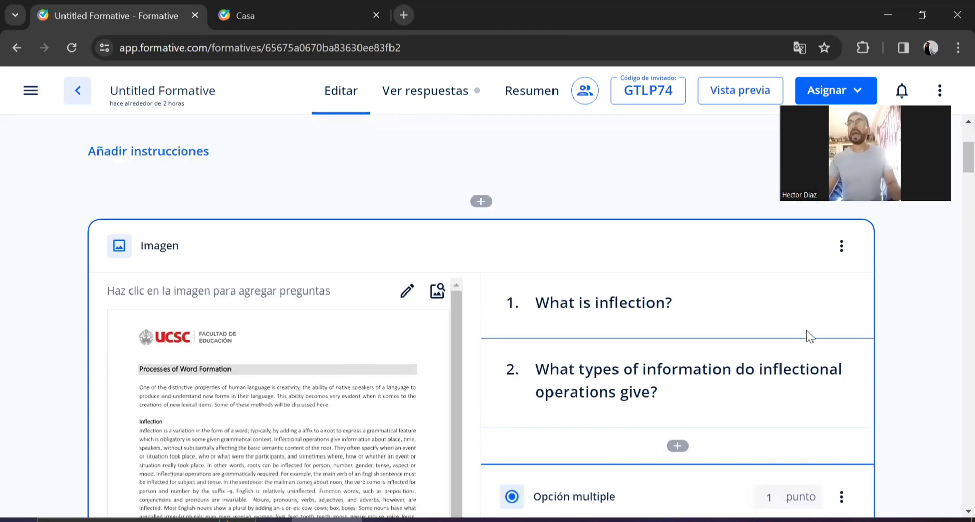
{"action": "scroll", "coordinate": [813, 335], "scroll_direction": "down", "scroll_amount": 5}
{"action": "scroll", "coordinate": [848, 351], "scroll_direction": "down", "scroll_amount": 2}
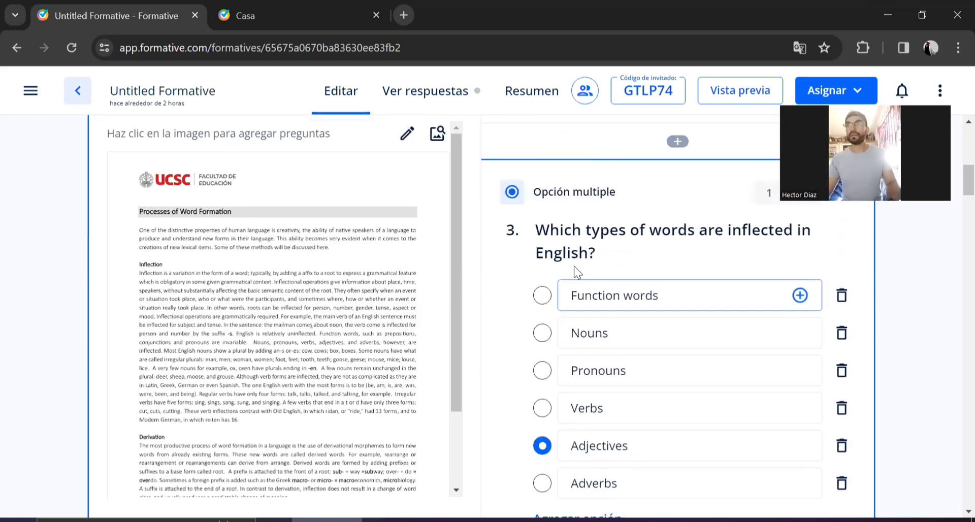
{"action": "scroll", "coordinate": [637, 278], "scroll_direction": "down", "scroll_amount": 9}
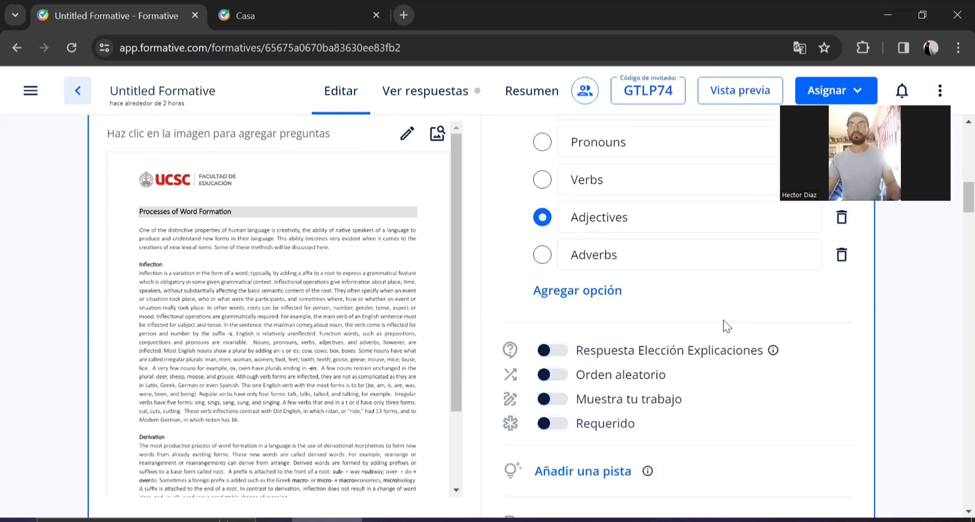
{"action": "scroll", "coordinate": [722, 335], "scroll_direction": "down", "scroll_amount": 6}
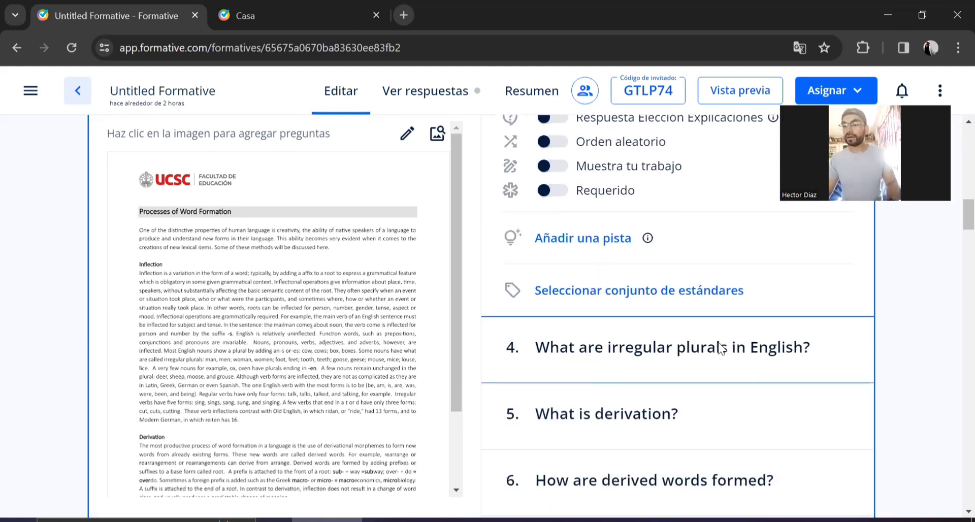
Expand question 15 in the compounding section and review its multiple-selection answer and settings.
{"action": "scroll", "coordinate": [719, 342], "scroll_direction": "down", "scroll_amount": 10}
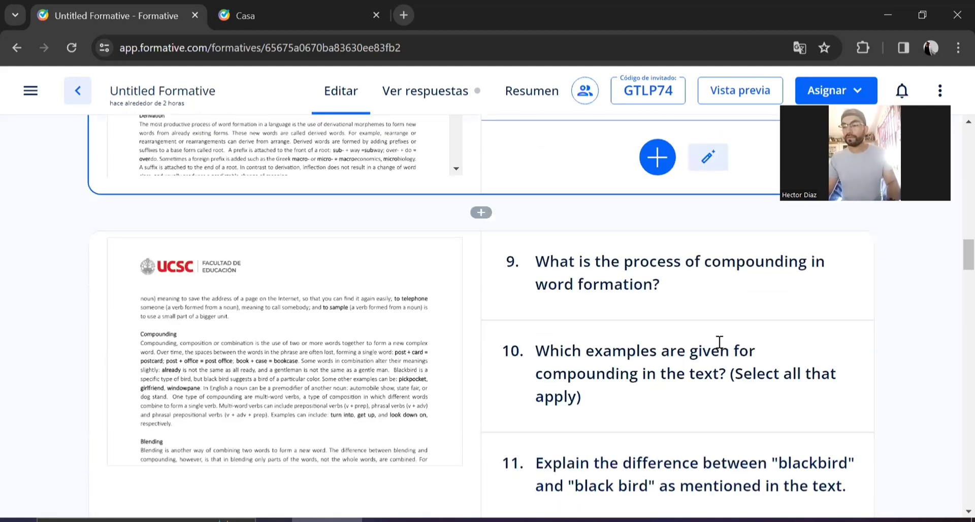
{"action": "scroll", "coordinate": [637, 368], "scroll_direction": "down", "scroll_amount": 5}
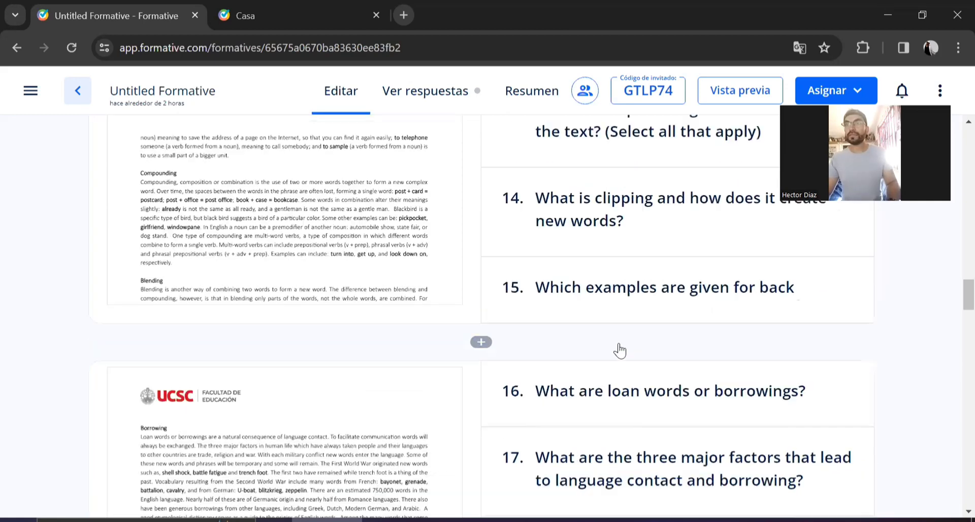
{"action": "left_click", "coordinate": [754, 311]}
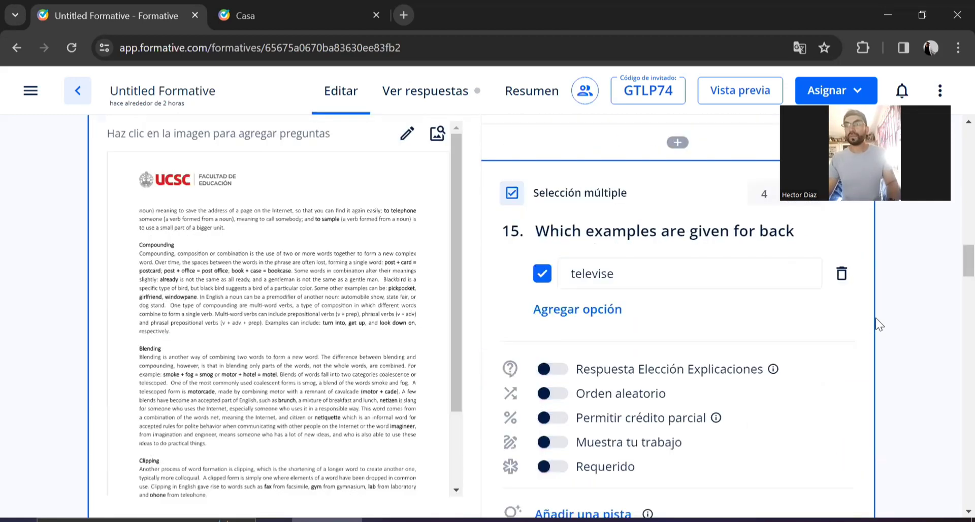
{"action": "scroll", "coordinate": [876, 318], "scroll_direction": "up", "scroll_amount": 1}
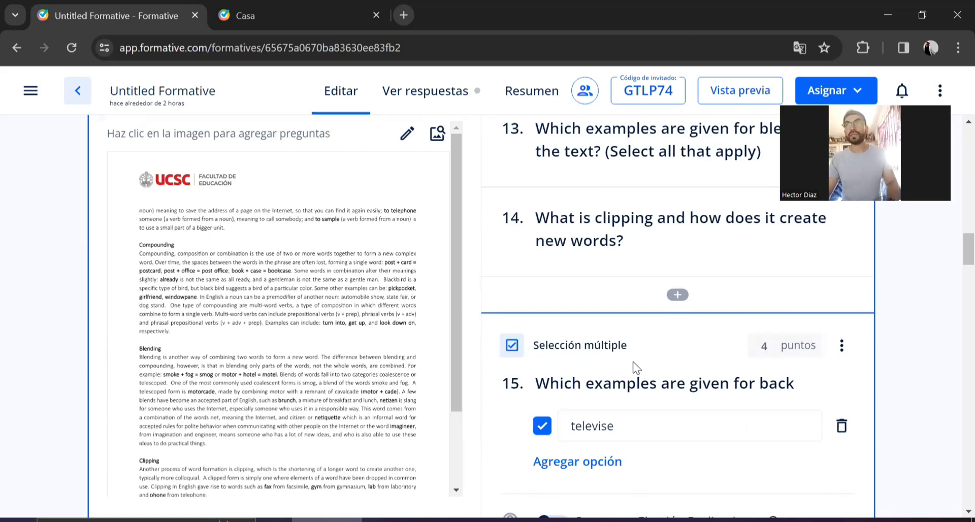
Expand the free-response question 11 on the difference between "blackbird" and "black bird".
{"action": "scroll", "coordinate": [597, 180], "scroll_direction": "up", "scroll_amount": 2}
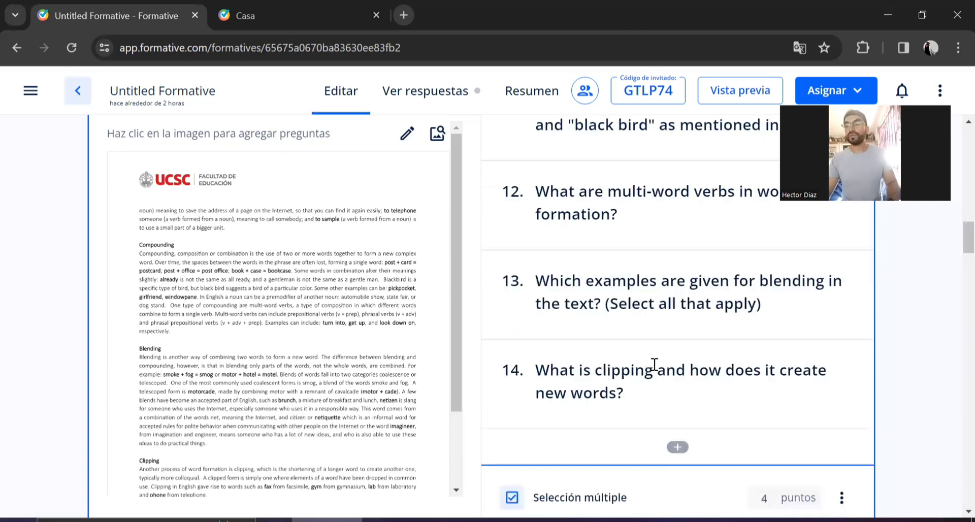
{"action": "scroll", "coordinate": [597, 203], "scroll_direction": "up", "scroll_amount": 2}
{"action": "left_click", "coordinate": [605, 268]}
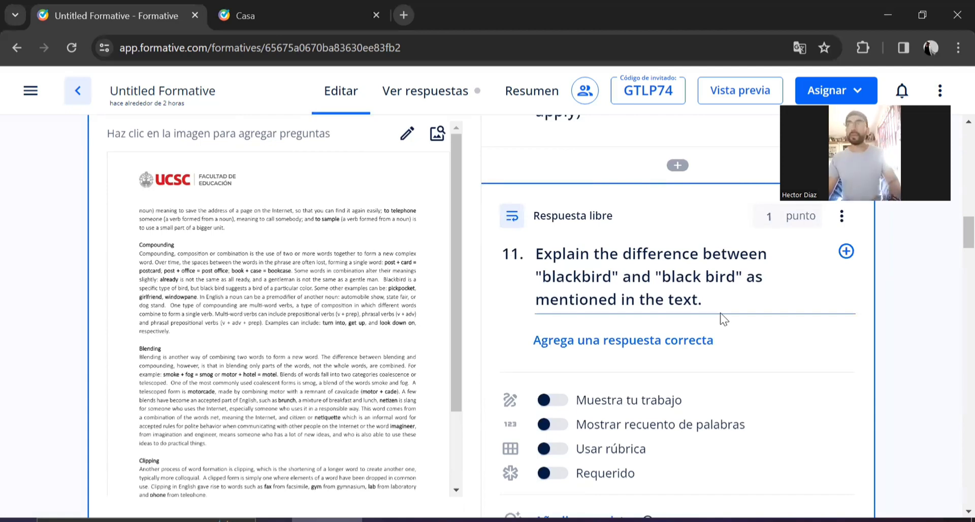
Expand the short-answer question 33 on adding affixes to a base word and examine its correct answer.
{"action": "scroll", "coordinate": [886, 344], "scroll_direction": "down", "scroll_amount": 20}
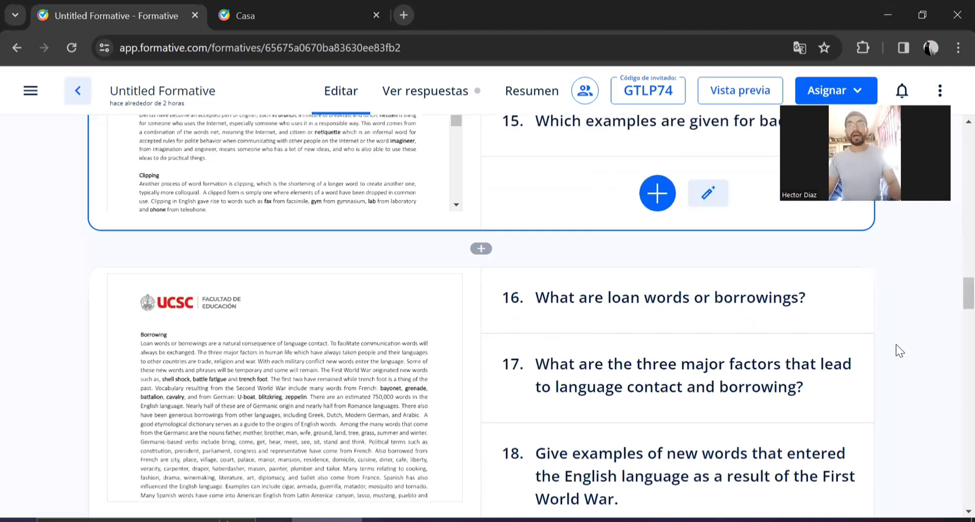
{"action": "scroll", "coordinate": [894, 352], "scroll_direction": "down", "scroll_amount": 13}
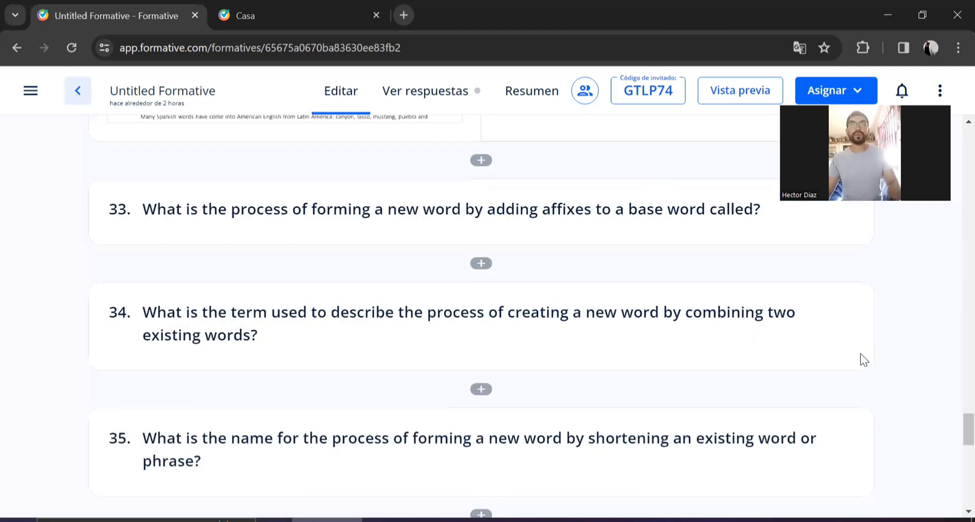
{"action": "left_click", "coordinate": [378, 201]}
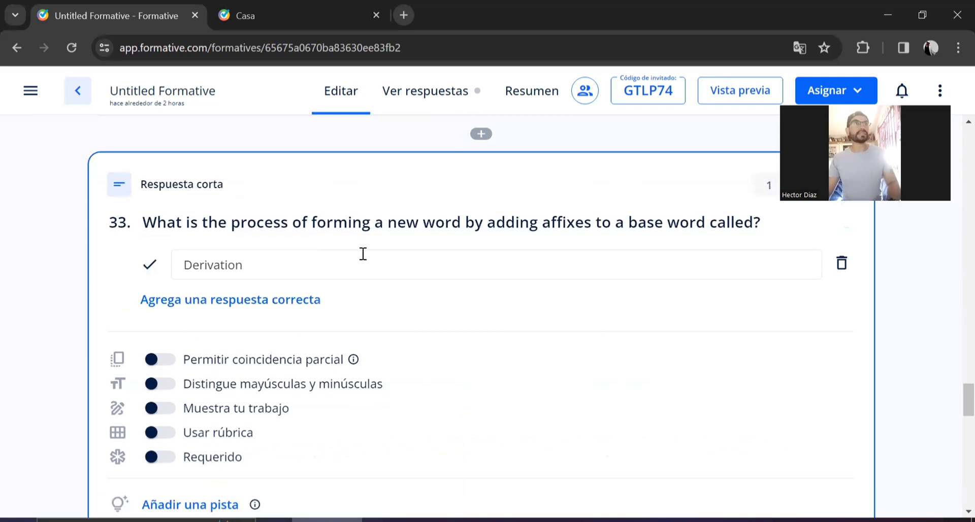
{"action": "left_click", "coordinate": [285, 265]}
Switch back to the Untitled Formative 21 window, dismiss the Add Document dialog and return to the home page.
{"action": "left_click", "coordinate": [660, 335]}
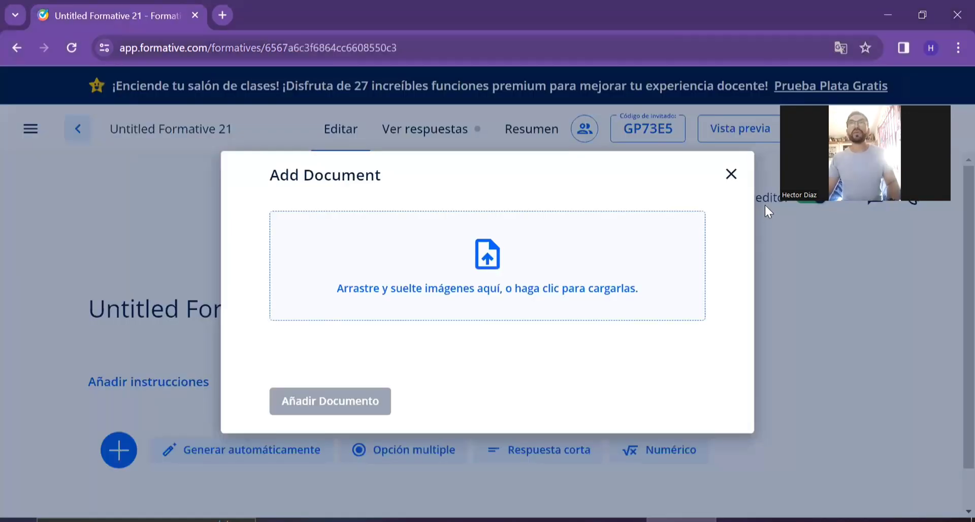
{"action": "left_click", "coordinate": [731, 174]}
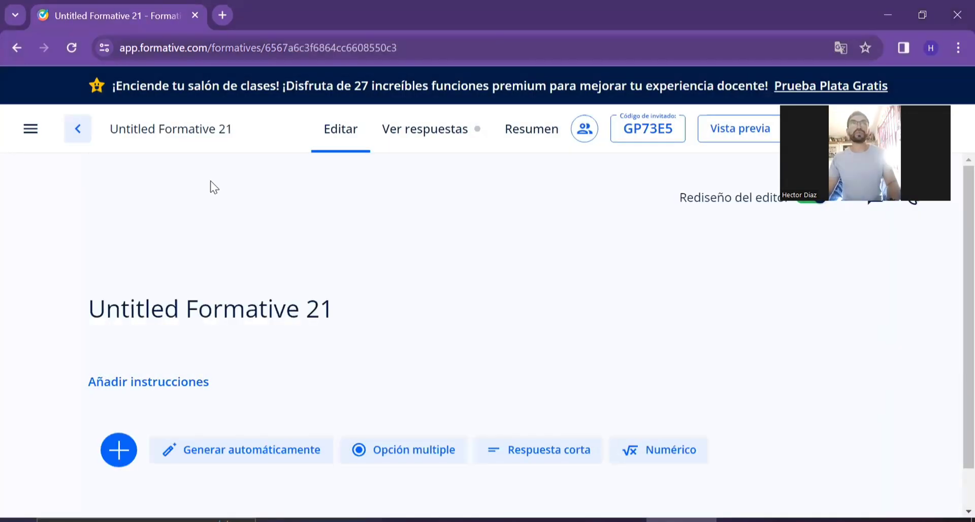
{"action": "left_click", "coordinate": [15, 46]}
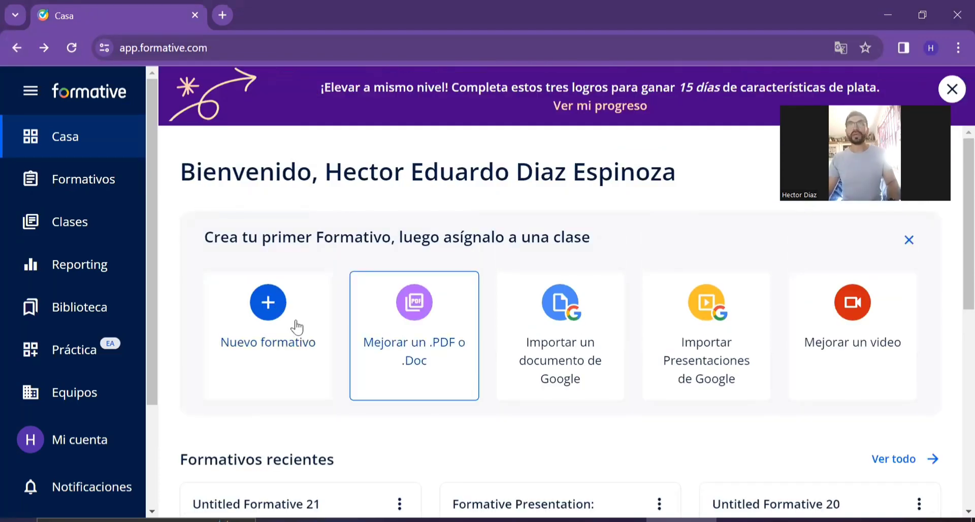
Open the recent formative "Formative Presentation: Grammar - Transitive Verbs" and look over its first reading text and questions.
{"action": "scroll", "coordinate": [472, 329], "scroll_direction": "down", "scroll_amount": 3}
{"action": "left_click", "coordinate": [564, 362]}
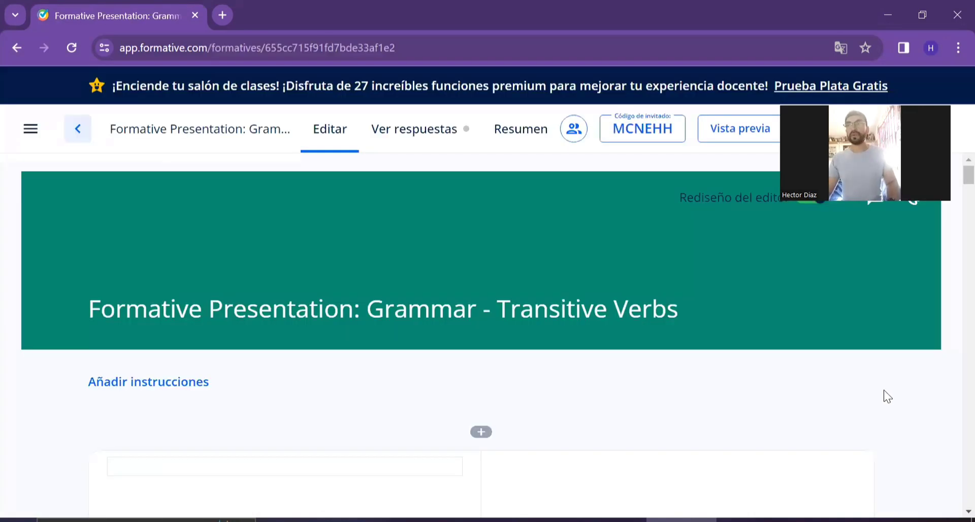
{"action": "scroll", "coordinate": [901, 366], "scroll_direction": "down", "scroll_amount": 5}
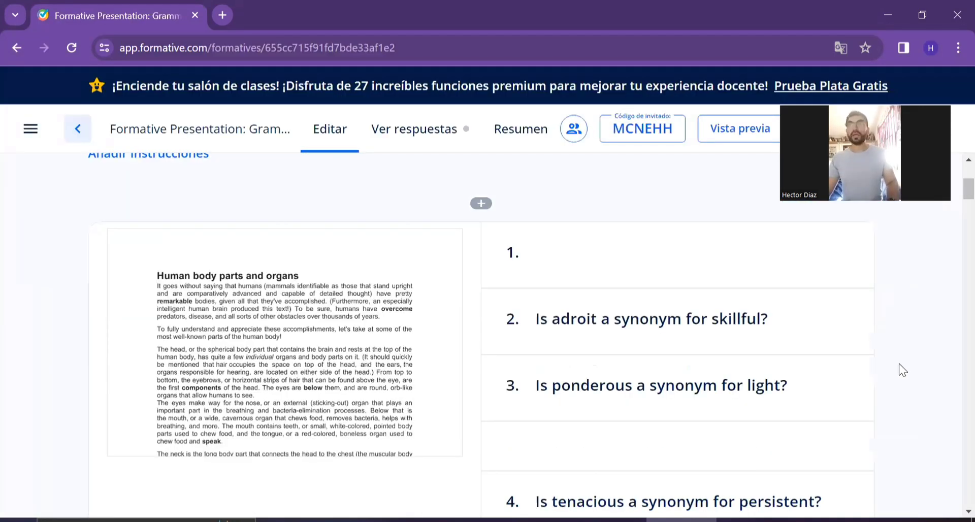
{"action": "scroll", "coordinate": [900, 364], "scroll_direction": "down", "scroll_amount": 2}
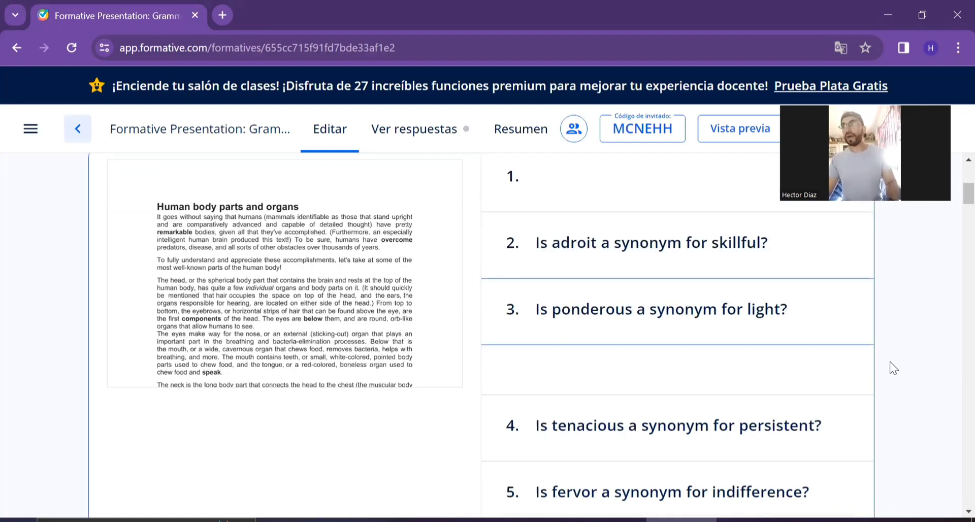
{"action": "scroll", "coordinate": [895, 368], "scroll_direction": "up", "scroll_amount": 1}
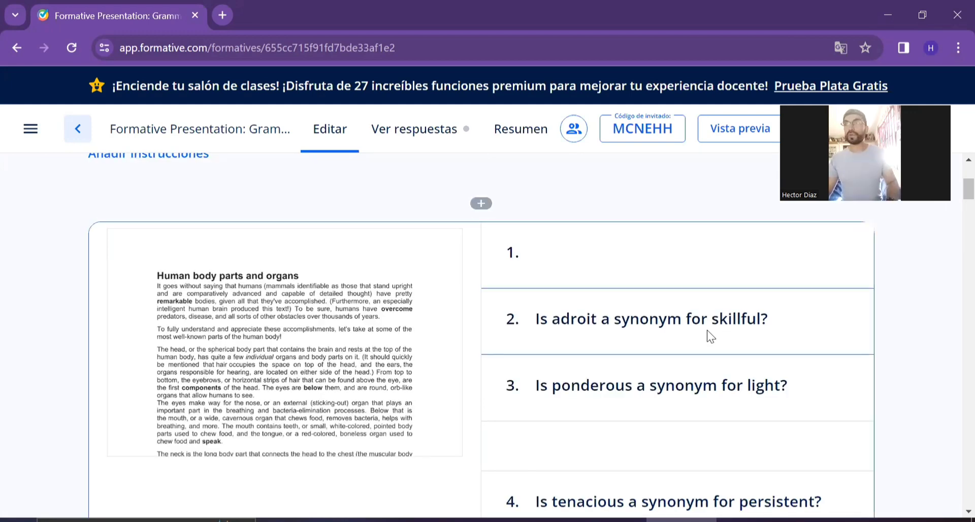
Expand the true/false question 2 on adroit and skillful, review its settings, and look ahead to the transitive verb questions.
{"action": "left_click", "coordinate": [694, 326]}
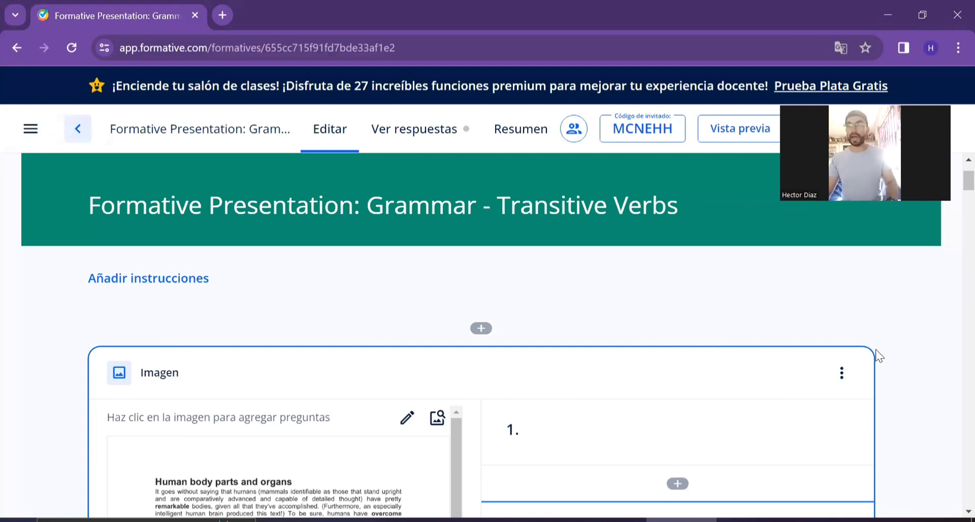
{"action": "scroll", "coordinate": [918, 359], "scroll_direction": "down", "scroll_amount": 4}
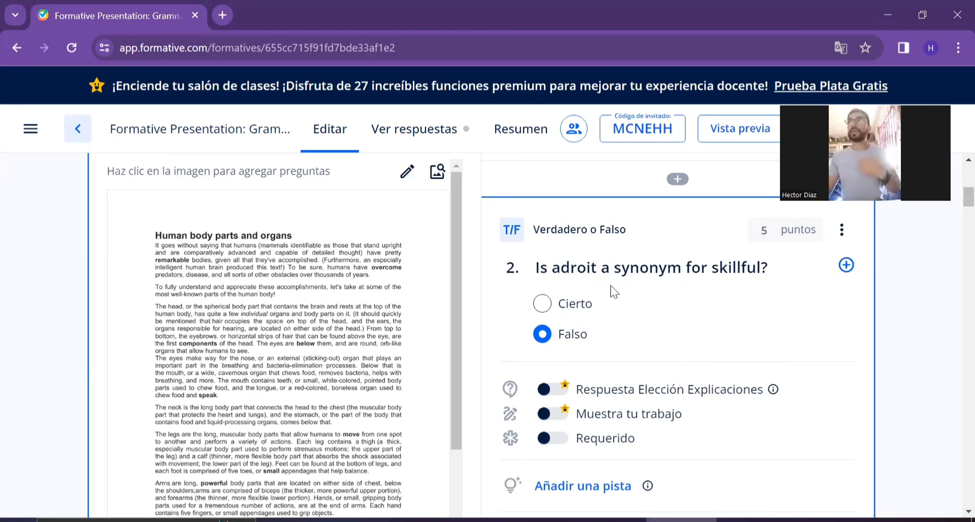
{"action": "scroll", "coordinate": [931, 366], "scroll_direction": "down", "scroll_amount": 10}
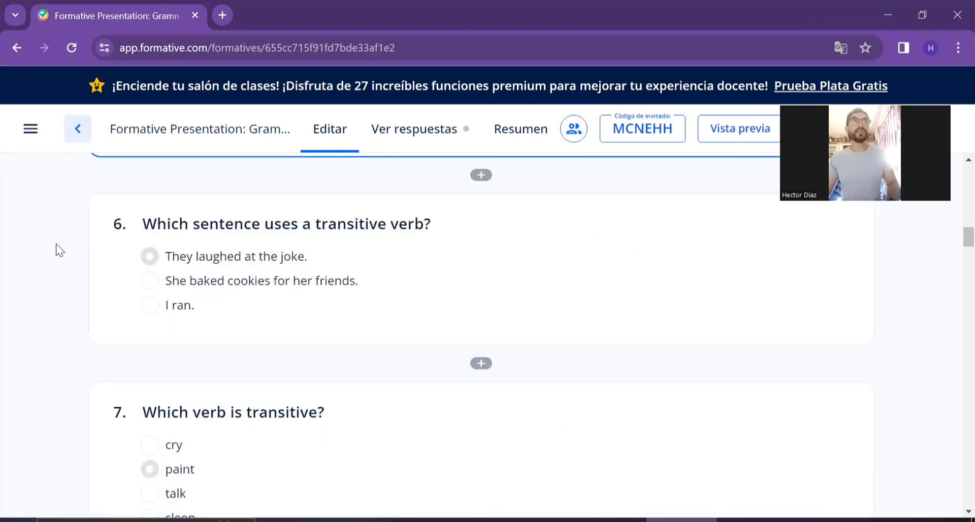
Expand question 6 on which sentence uses a transitive verb, examine its answer options, and look through the remaining questions to question 31.
{"action": "left_click", "coordinate": [94, 280]}
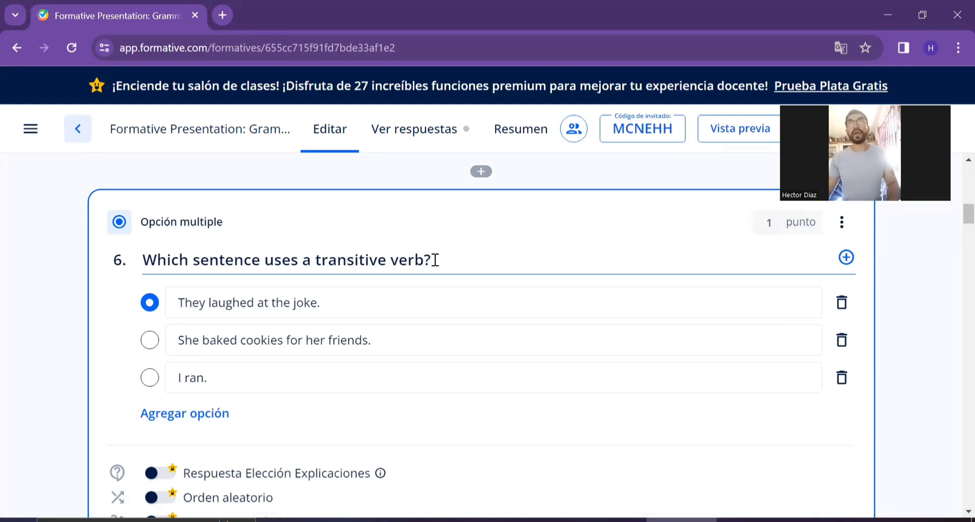
{"action": "left_click", "coordinate": [326, 302]}
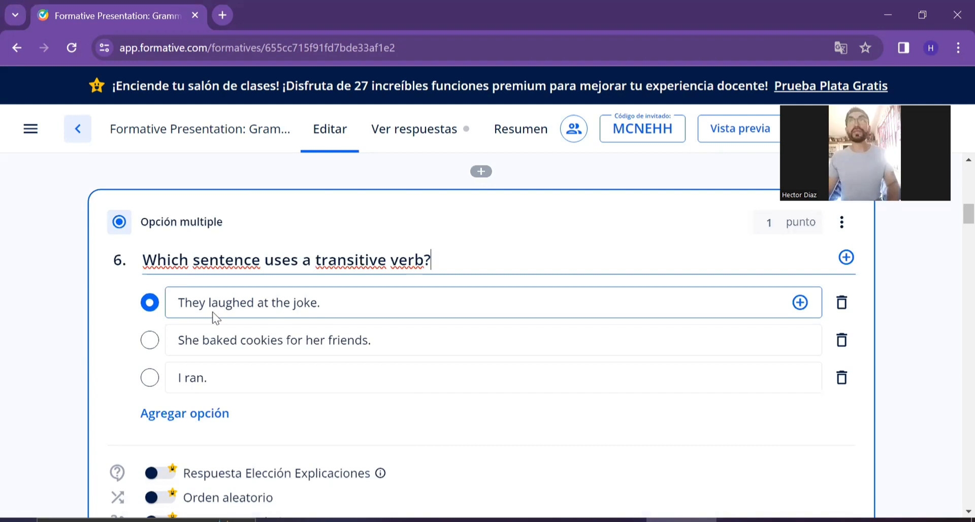
{"action": "scroll", "coordinate": [60, 335], "scroll_direction": "down", "scroll_amount": 10}
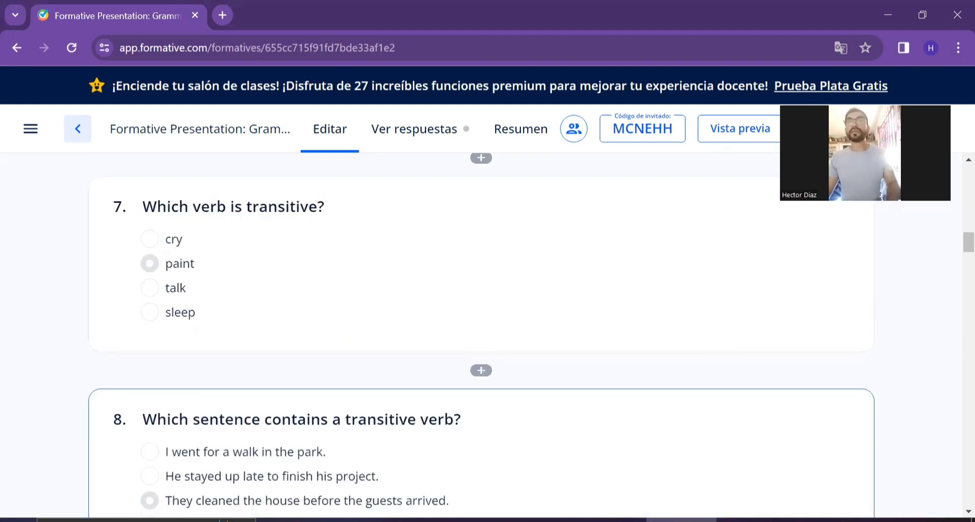
{"action": "scroll", "coordinate": [917, 354], "scroll_direction": "down", "scroll_amount": 4}
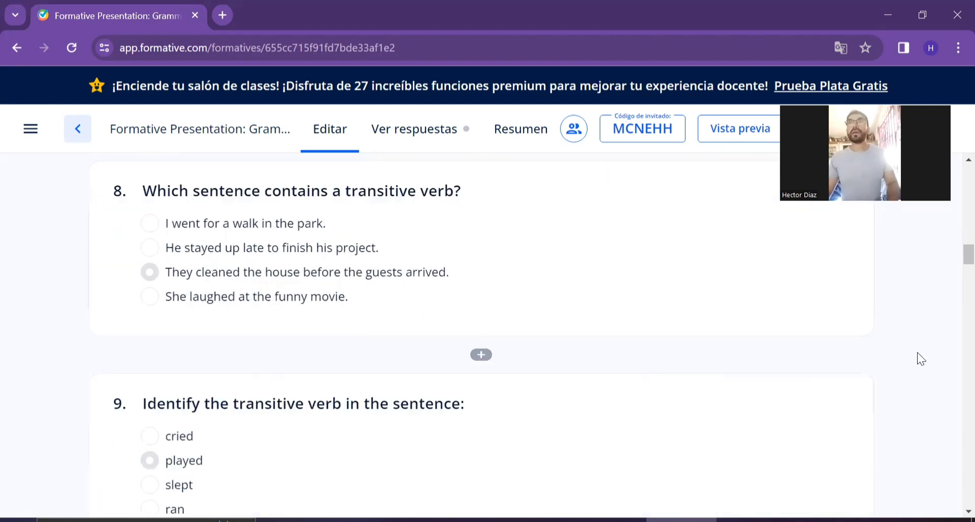
{"action": "scroll", "coordinate": [917, 351], "scroll_direction": "down", "scroll_amount": 20}
{"action": "scroll", "coordinate": [935, 379], "scroll_direction": "down", "scroll_amount": 20}
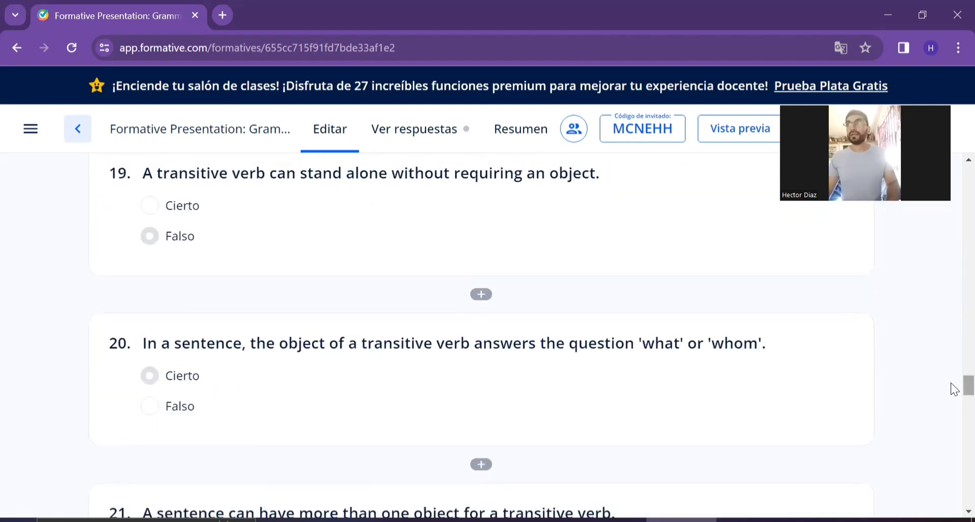
{"action": "scroll", "coordinate": [952, 407], "scroll_direction": "down", "scroll_amount": 20}
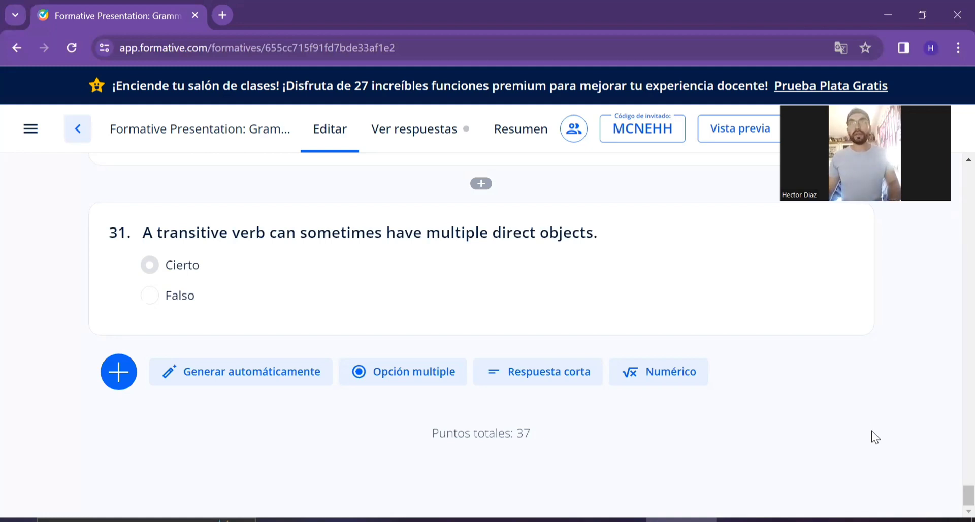
{"action": "scroll", "coordinate": [869, 435], "scroll_direction": "up", "scroll_amount": 2}
{"action": "scroll", "coordinate": [867, 439], "scroll_direction": "down", "scroll_amount": 2}
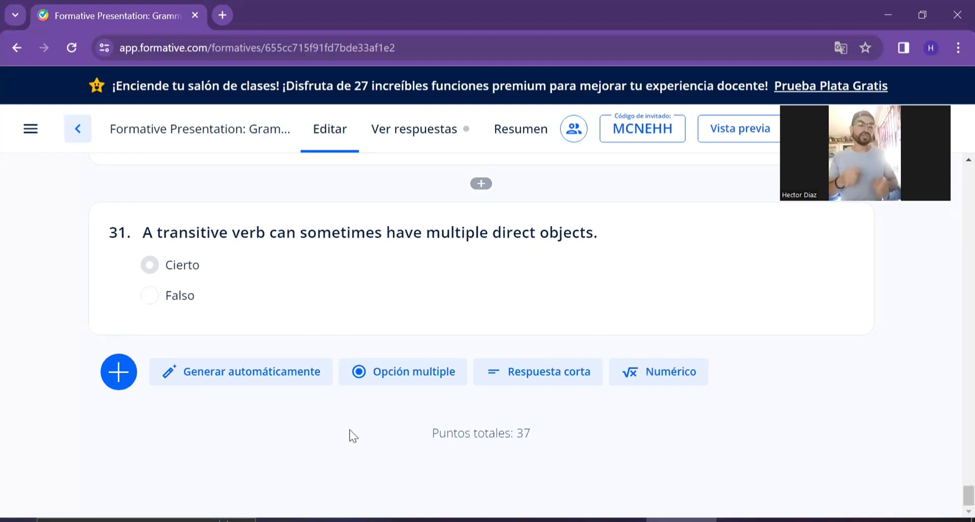
Start automatic question generation and choose "Selección múltiple" as the question type.
{"action": "left_click", "coordinate": [261, 387]}
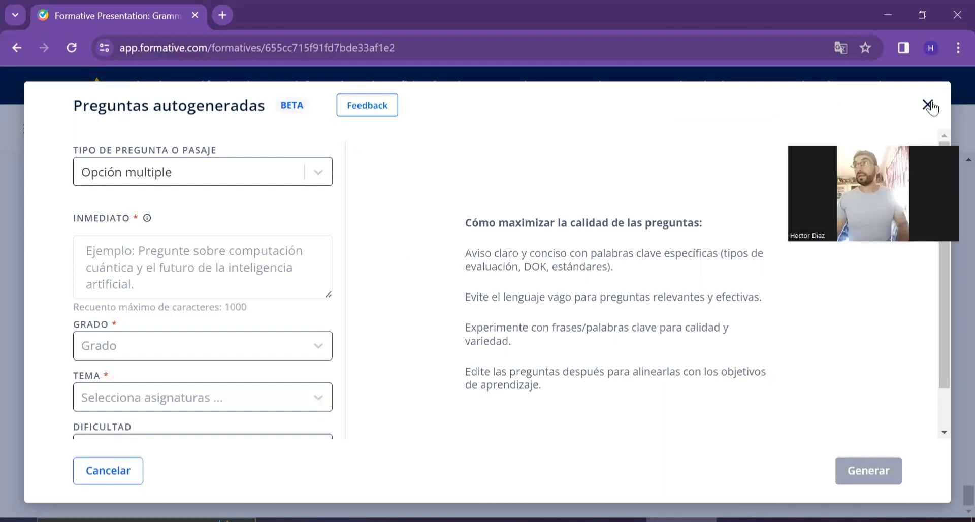
{"action": "left_click", "coordinate": [928, 104]}
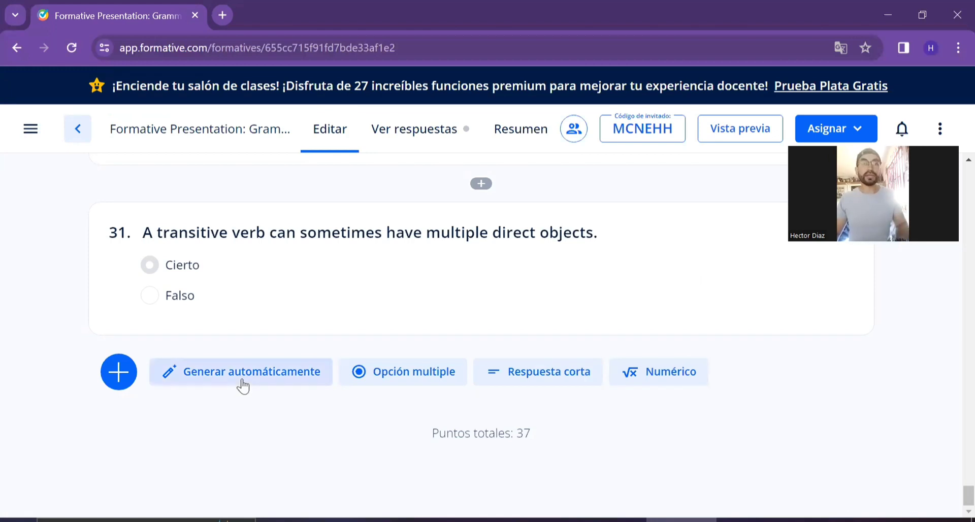
{"action": "left_click", "coordinate": [245, 385]}
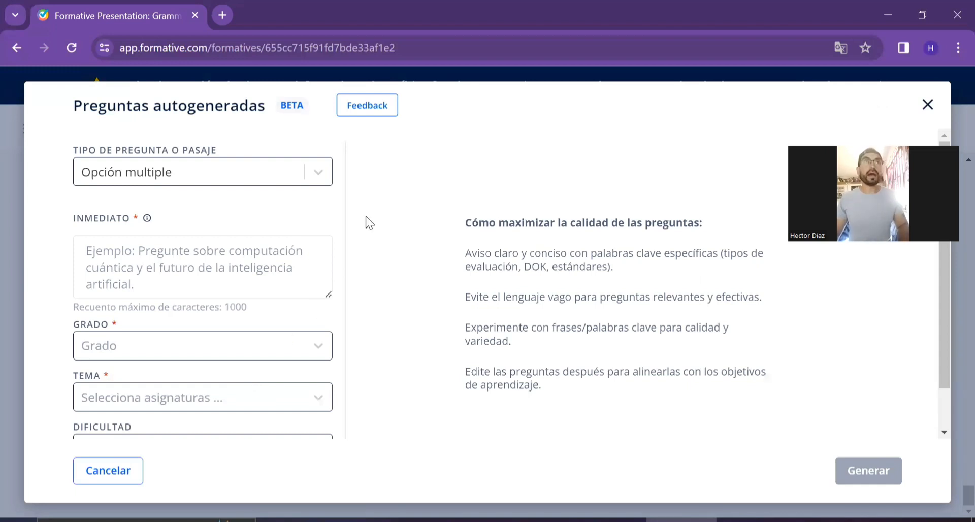
{"action": "left_click", "coordinate": [319, 173]}
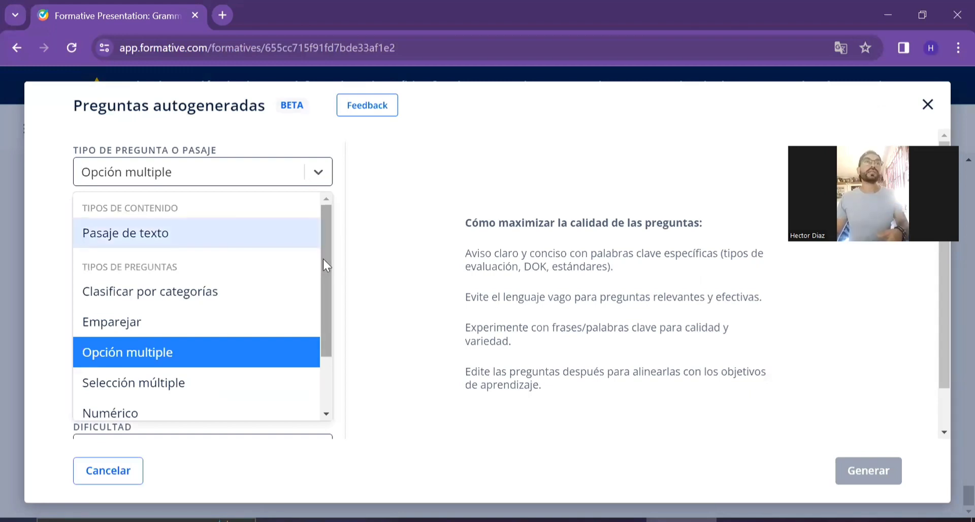
{"action": "scroll", "coordinate": [330, 282], "scroll_direction": "down", "scroll_amount": 1}
{"action": "scroll", "coordinate": [331, 286], "scroll_direction": "down", "scroll_amount": 2}
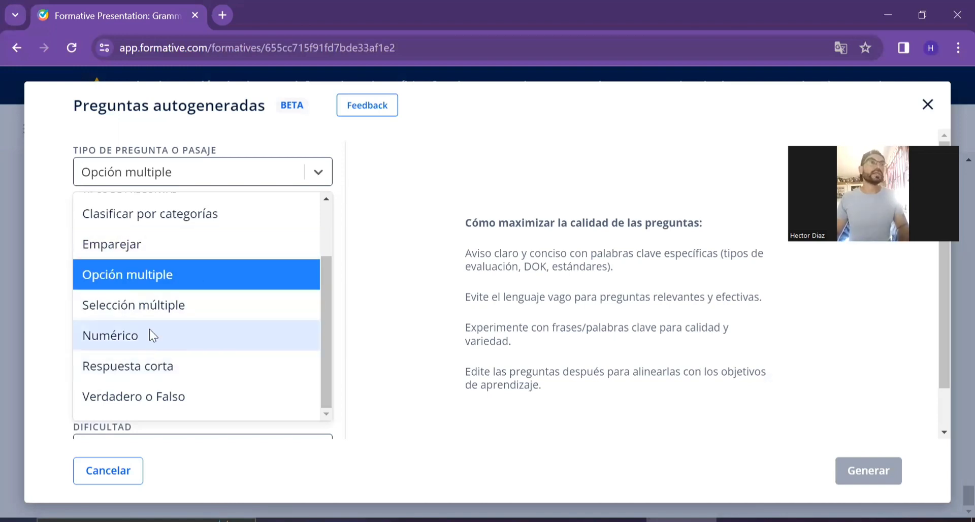
{"action": "left_click", "coordinate": [153, 306]}
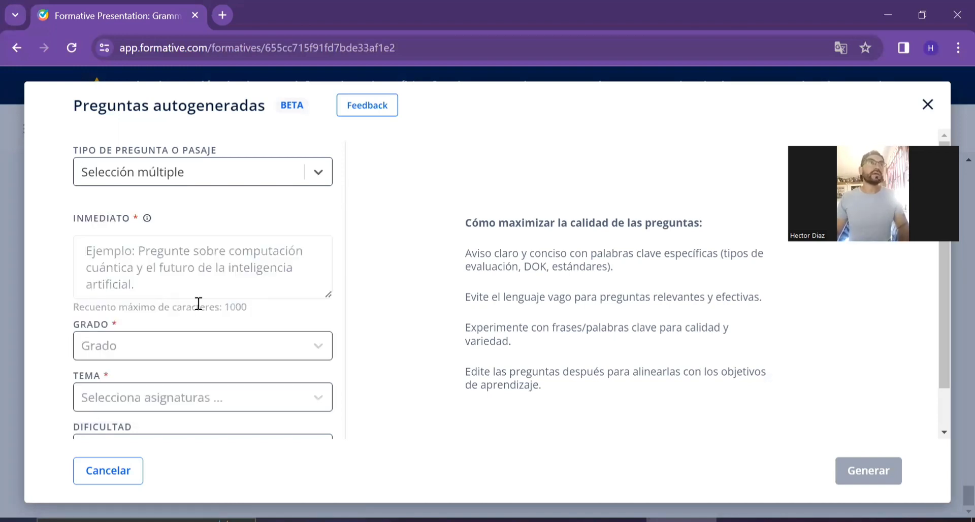
Set the grade for the autogenerated questions to 12.
{"action": "left_click", "coordinate": [321, 347]}
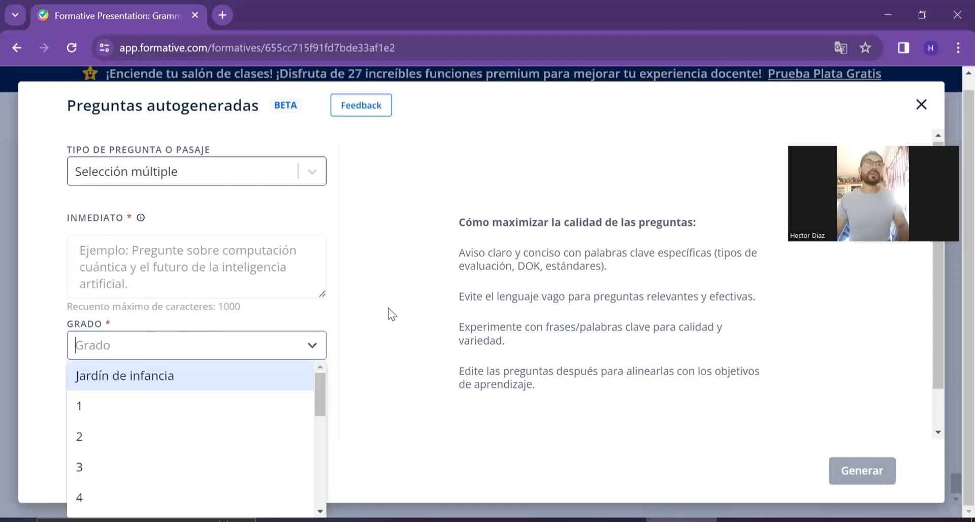
{"action": "scroll", "coordinate": [388, 308], "scroll_direction": "down", "scroll_amount": 1}
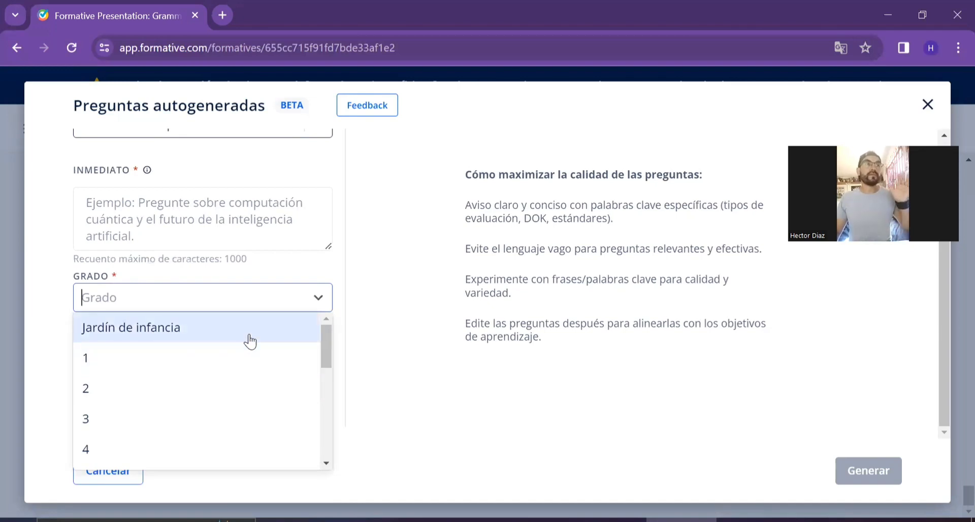
{"action": "scroll", "coordinate": [251, 365], "scroll_direction": "down", "scroll_amount": 5}
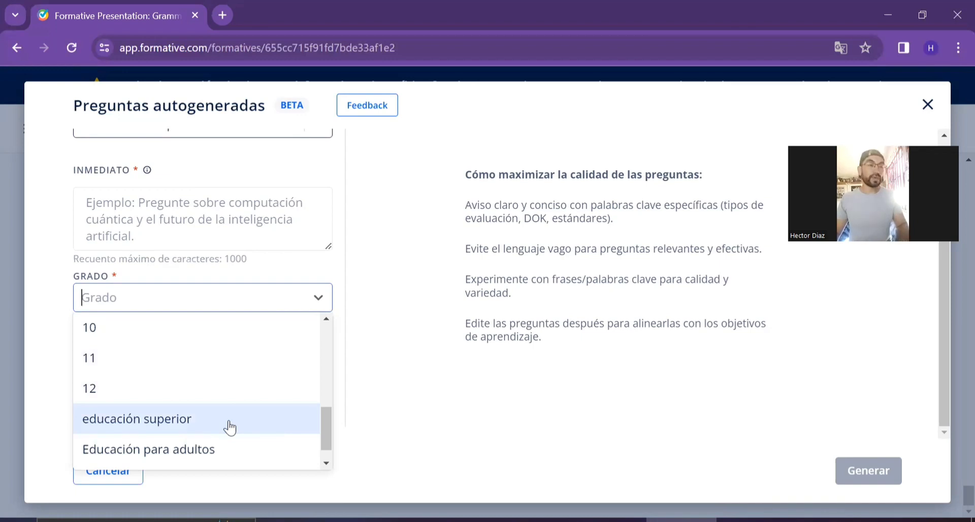
{"action": "left_click", "coordinate": [233, 392]}
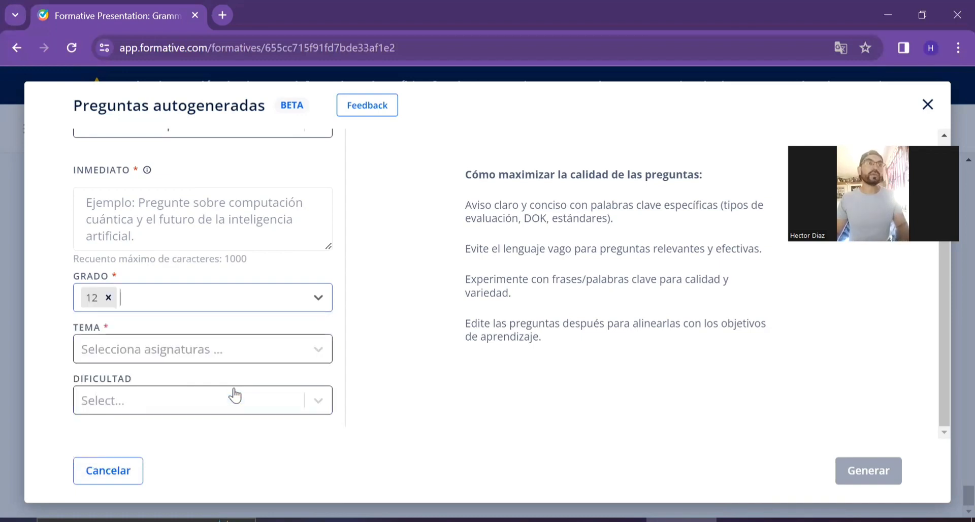
Set the subject of the autogenerated questions to Inglés and the difficulty to Duro.
{"action": "left_click", "coordinate": [319, 356]}
{"action": "scroll", "coordinate": [240, 423], "scroll_direction": "down", "scroll_amount": 2}
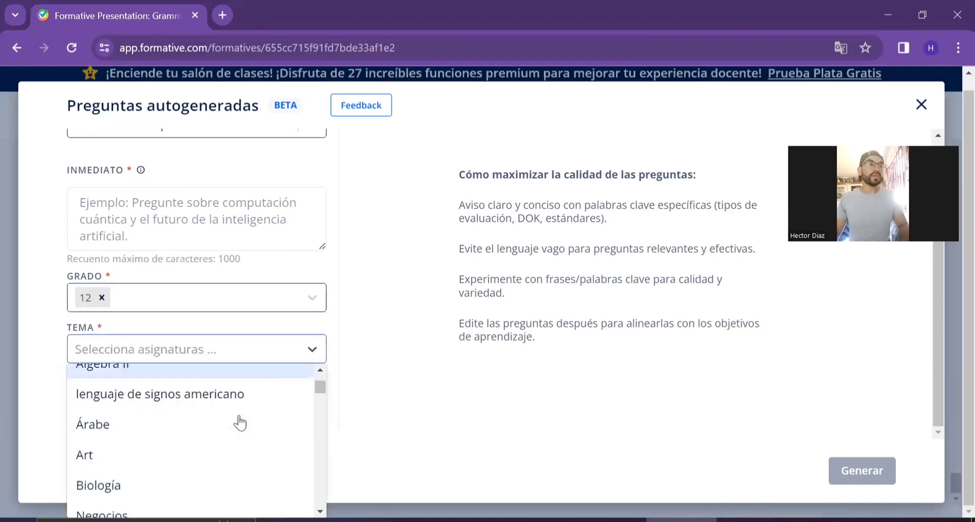
{"action": "scroll", "coordinate": [239, 424], "scroll_direction": "down", "scroll_amount": 5}
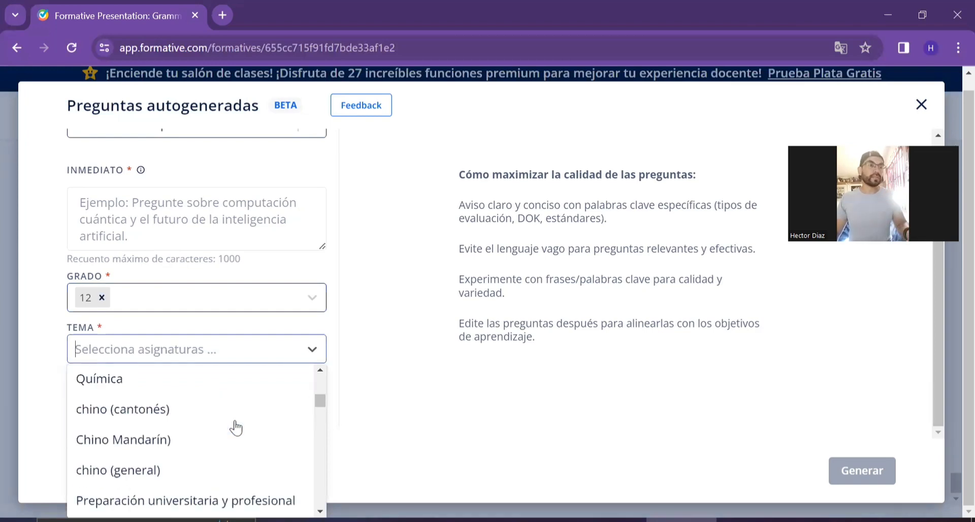
{"action": "scroll", "coordinate": [168, 389], "scroll_direction": "down", "scroll_amount": 6}
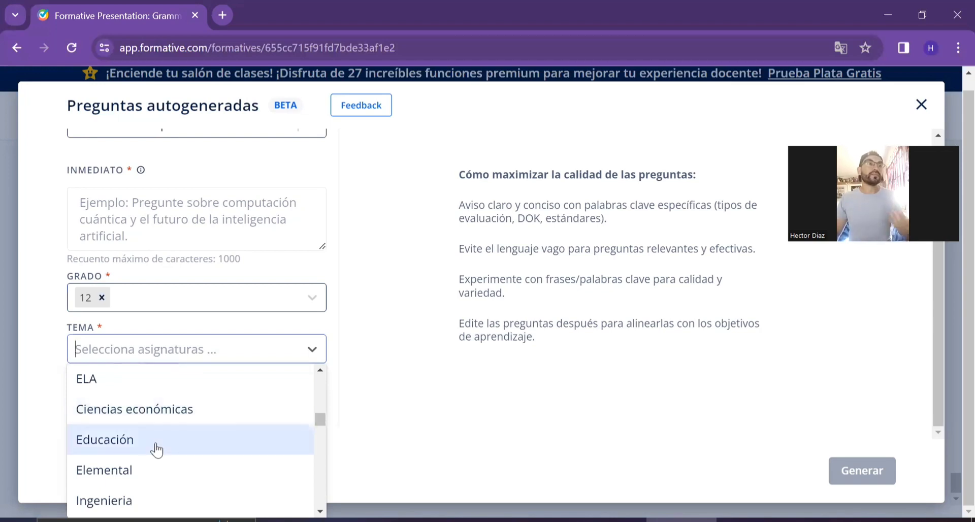
{"action": "scroll", "coordinate": [146, 447], "scroll_direction": "down", "scroll_amount": 3}
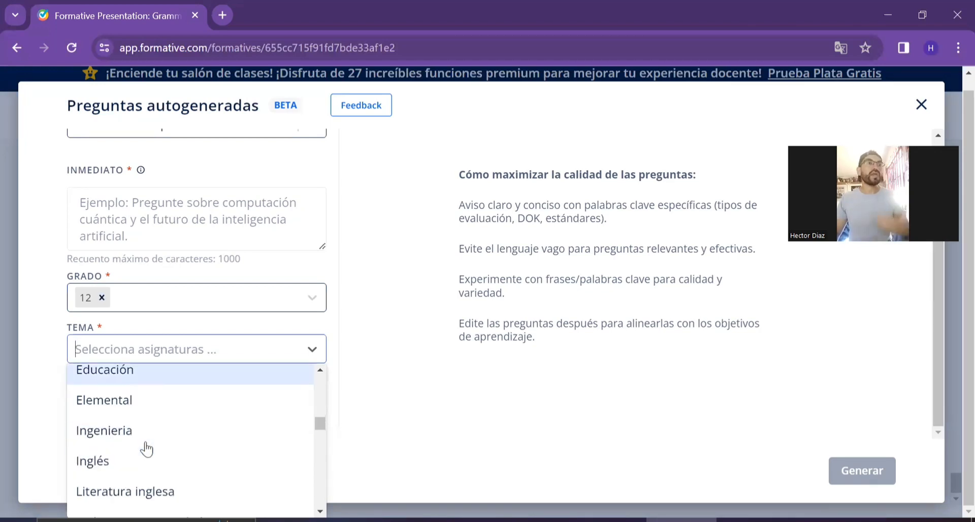
{"action": "left_click", "coordinate": [127, 389]}
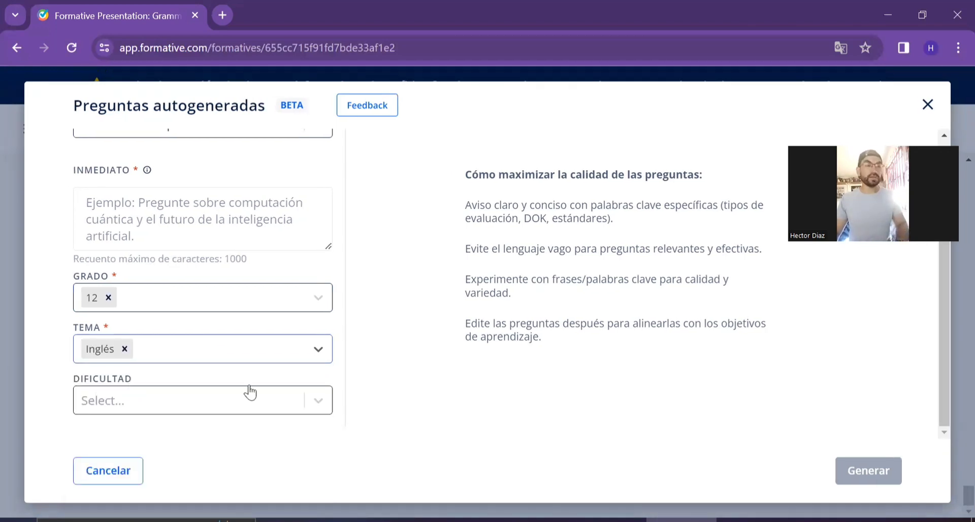
{"action": "left_click", "coordinate": [319, 404]}
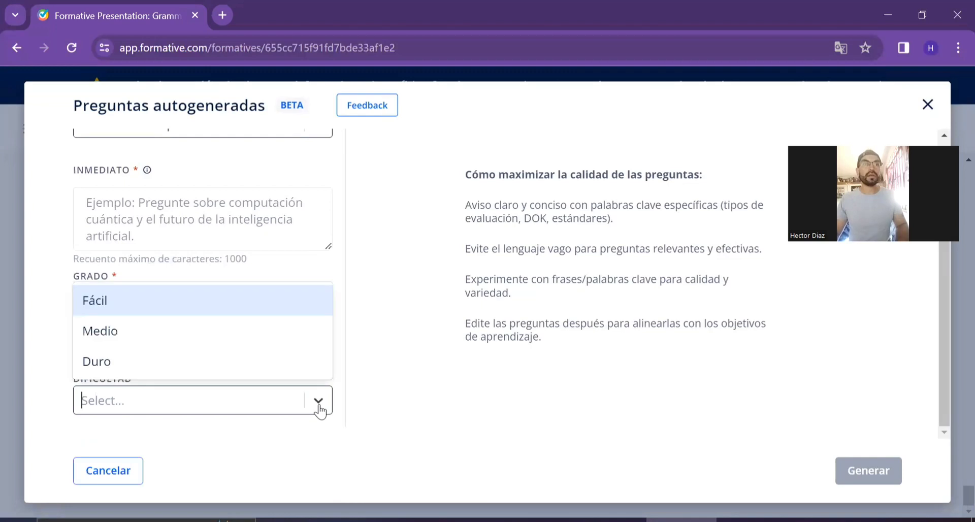
{"action": "left_click", "coordinate": [198, 369]}
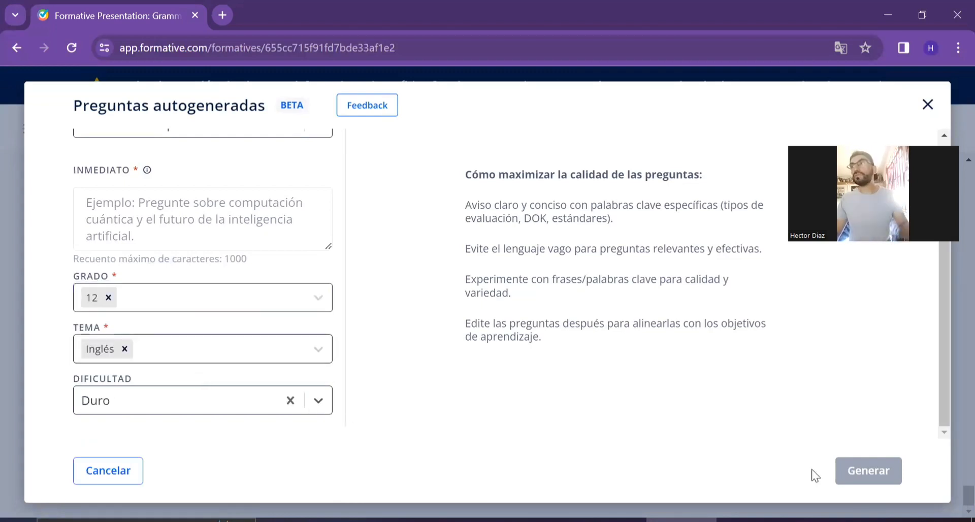
Enter "transitive verb" as the prompt, generate the multiple-selection questions, and review the proposed questions and answers.
{"action": "scroll", "coordinate": [390, 348], "scroll_direction": "up", "scroll_amount": 1}
{"action": "left_click", "coordinate": [247, 285]}
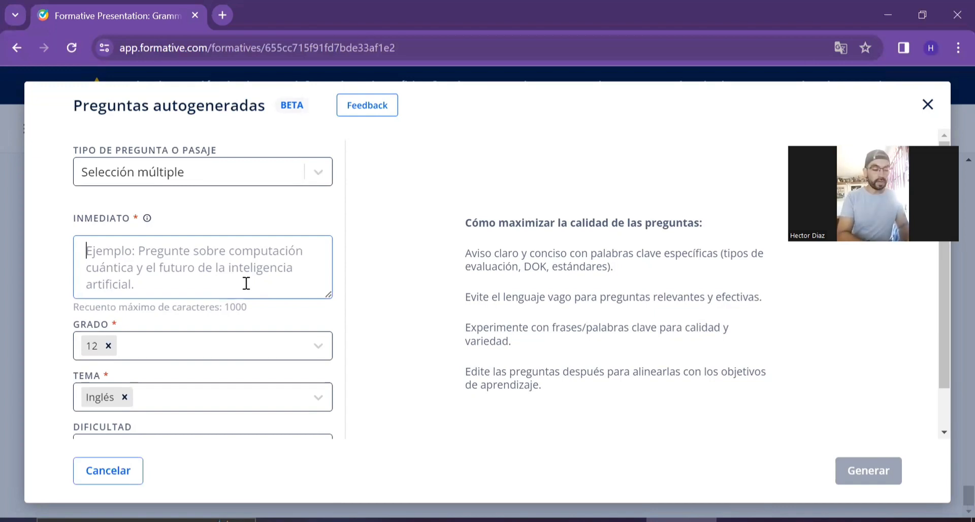
{"action": "type", "text": "t"}
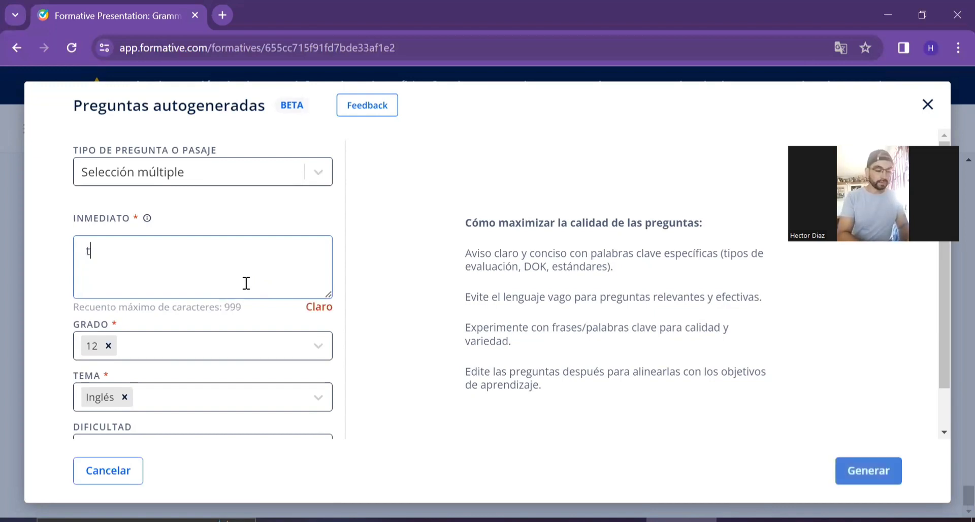
{"action": "type", "text": "ransitive verb"}
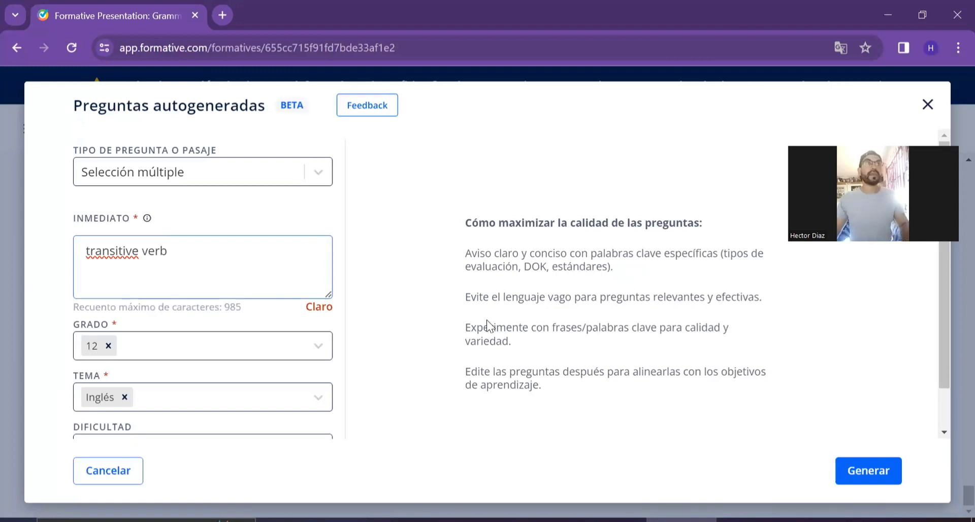
{"action": "left_click", "coordinate": [865, 479]}
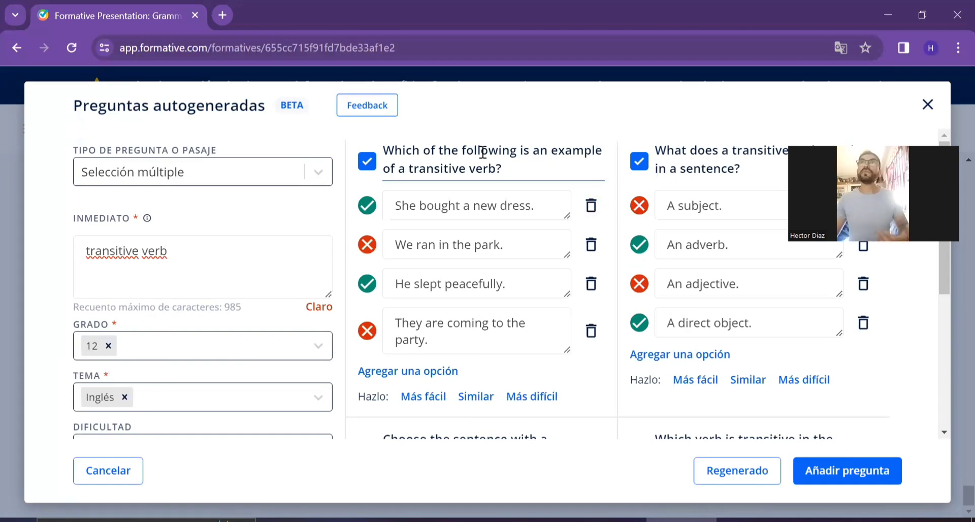
{"action": "scroll", "coordinate": [699, 167], "scroll_direction": "down", "scroll_amount": 3}
{"action": "scroll", "coordinate": [698, 184], "scroll_direction": "down", "scroll_amount": 3}
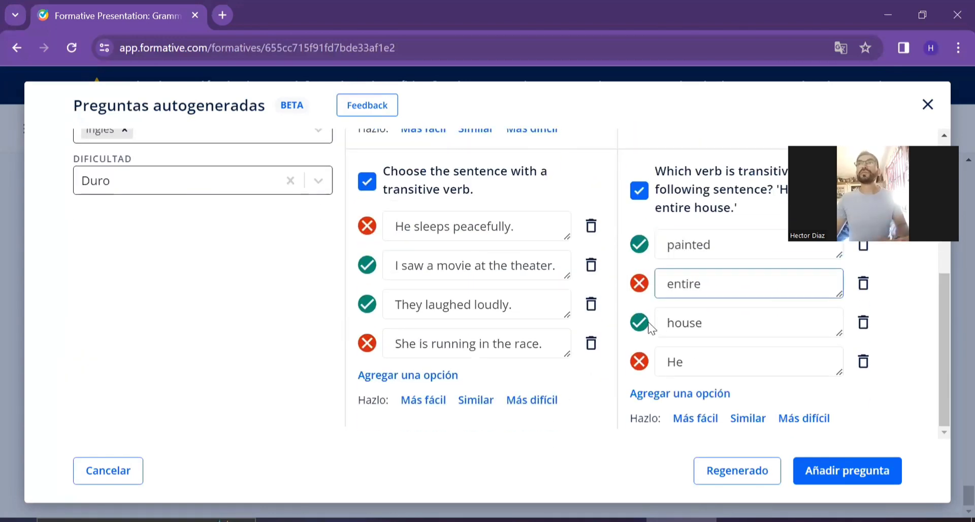
{"action": "scroll", "coordinate": [619, 364], "scroll_direction": "up", "scroll_amount": 2}
{"action": "scroll", "coordinate": [619, 364], "scroll_direction": "up", "scroll_amount": 3}
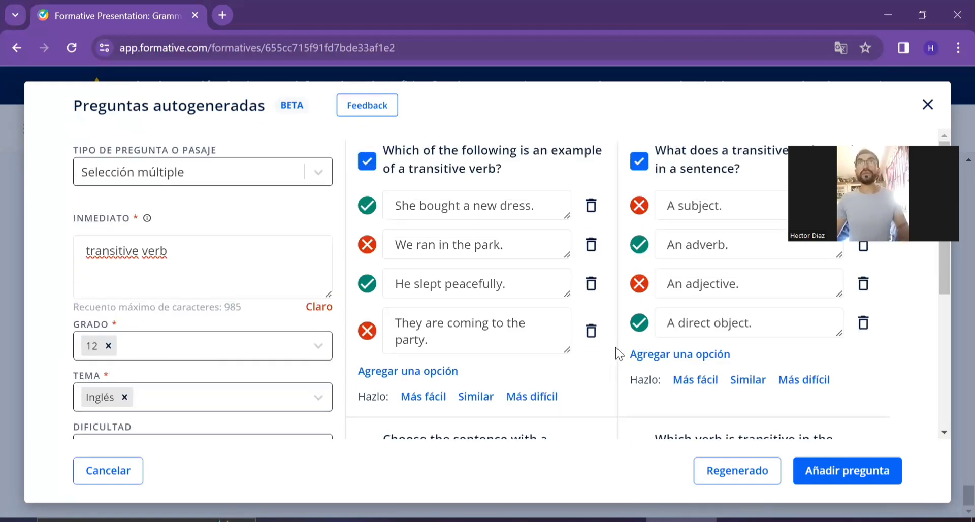
Rewrite the ending of the first generated question in capitals so it reads "Which of the following is an example of a transitive VERB?".
{"action": "left_click", "coordinate": [519, 171]}
{"action": "key", "text": "BackSpace"}
{"action": "key", "text": "BackSpace"}
{"action": "key", "text": "BackSpace"}
{"action": "key", "text": "BackSpace"}
{"action": "key", "text": "BackSpace"}
{"action": "type", "text": "VERB"}
{"action": "type", "text": "S"}
{"action": "key", "text": "BackSpace"}
{"action": "type", "text": "?"}
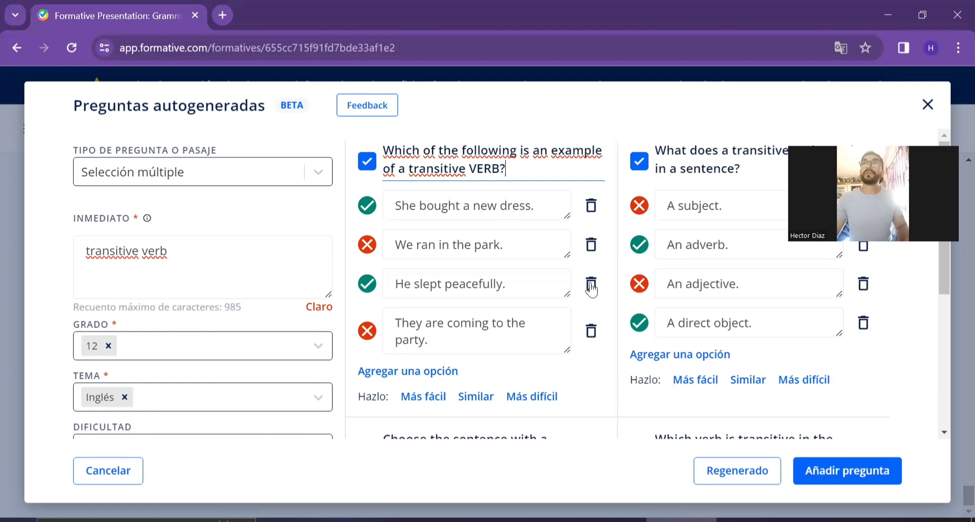
Look over the other generated questions, and change the question type to Emparejar to generate matching questions for the same prompt.
{"action": "scroll", "coordinate": [612, 299], "scroll_direction": "down", "scroll_amount": 5}
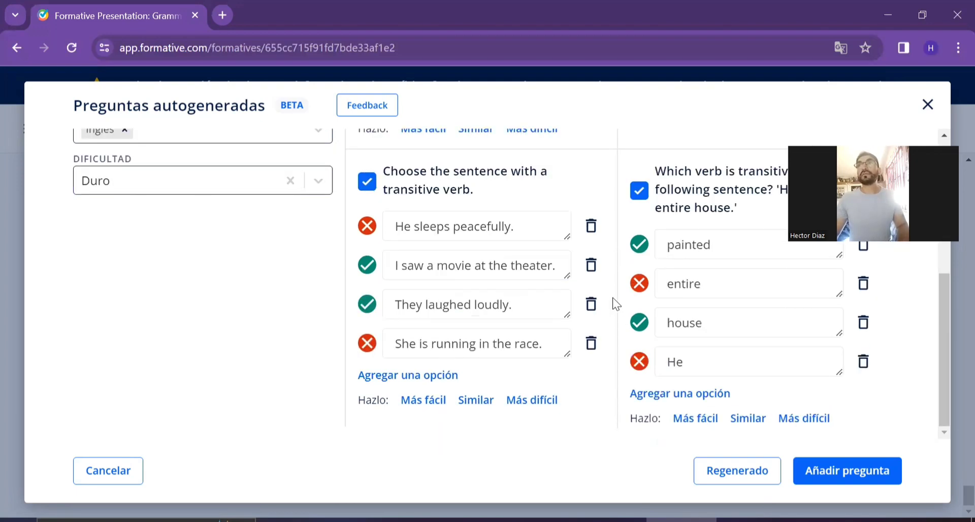
{"action": "scroll", "coordinate": [615, 396], "scroll_direction": "up", "scroll_amount": 3}
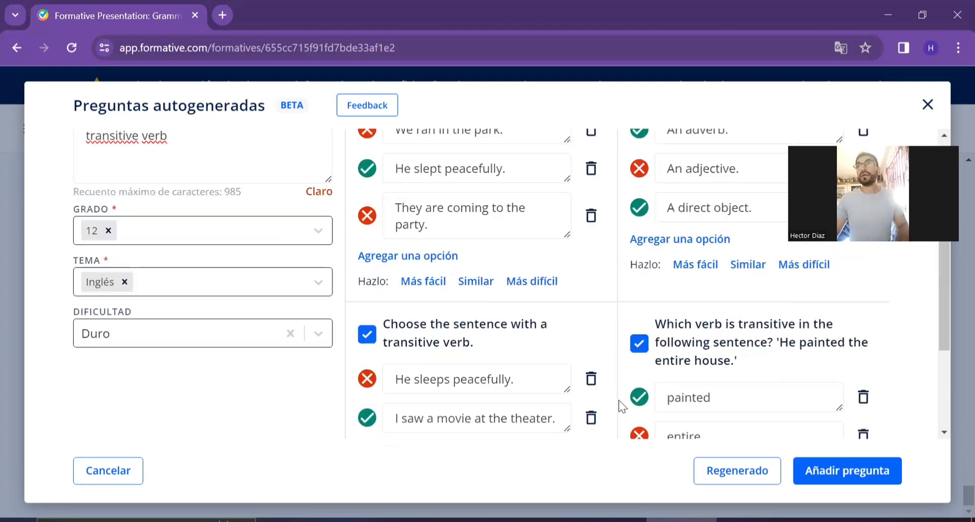
{"action": "scroll", "coordinate": [619, 402], "scroll_direction": "up", "scroll_amount": 3}
{"action": "left_click", "coordinate": [323, 173]}
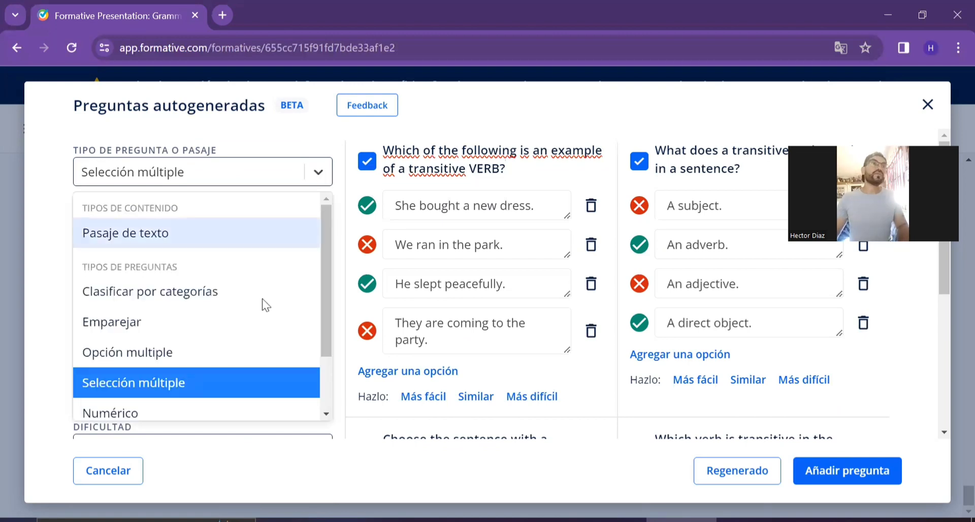
{"action": "left_click", "coordinate": [210, 330]}
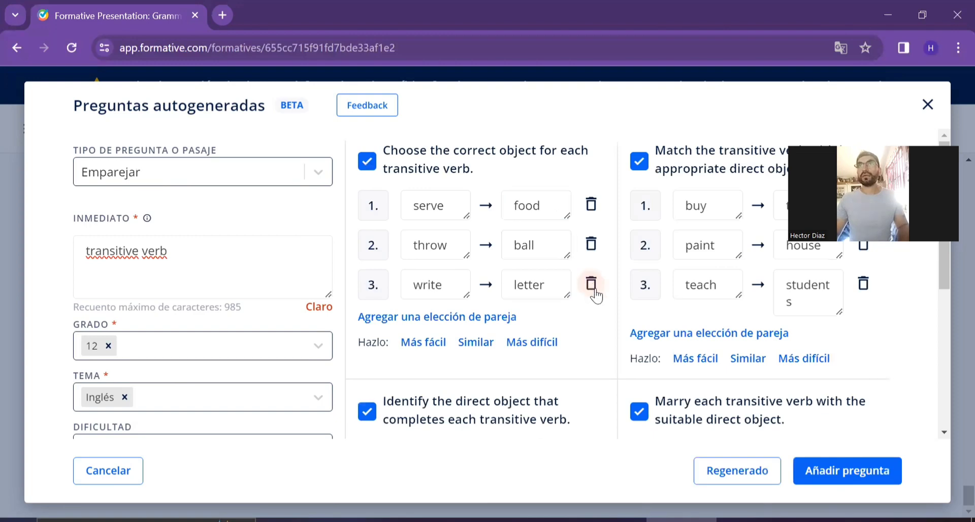
Review the generated matching questions, exclude "Choose the correct object for each transitive verb.", and add the remaining selected ones to the formative.
{"action": "scroll", "coordinate": [604, 298], "scroll_direction": "down", "scroll_amount": 5}
{"action": "scroll", "coordinate": [613, 325], "scroll_direction": "down", "scroll_amount": 1}
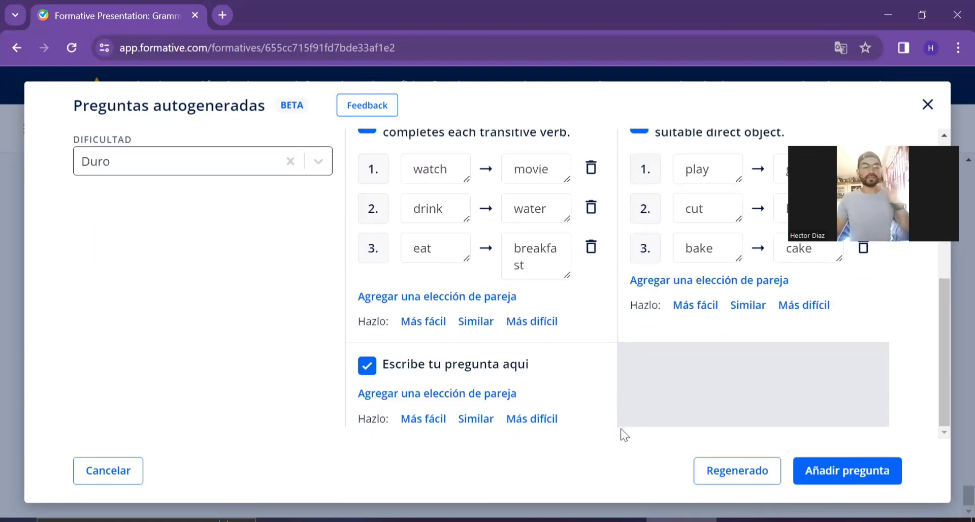
{"action": "scroll", "coordinate": [620, 427], "scroll_direction": "up", "scroll_amount": 6}
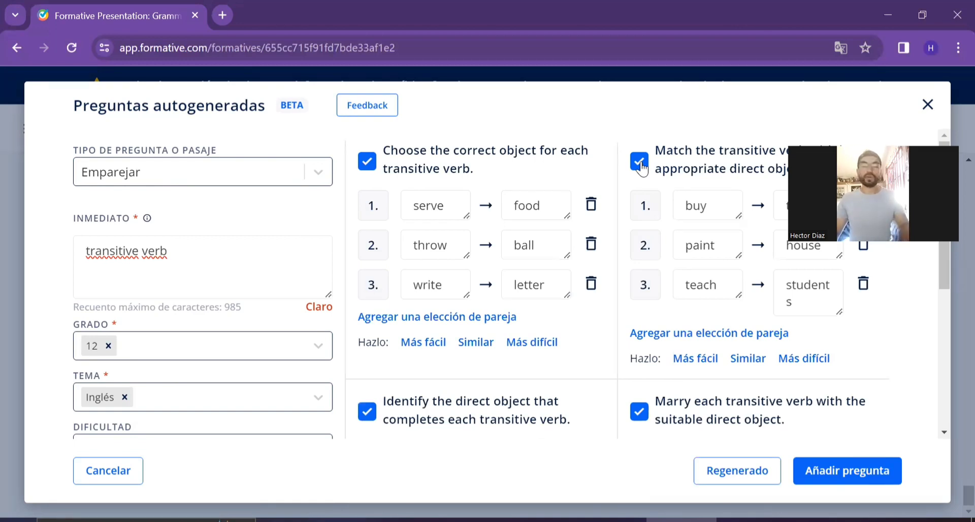
{"action": "left_click", "coordinate": [641, 169]}
{"action": "left_click", "coordinate": [368, 161]}
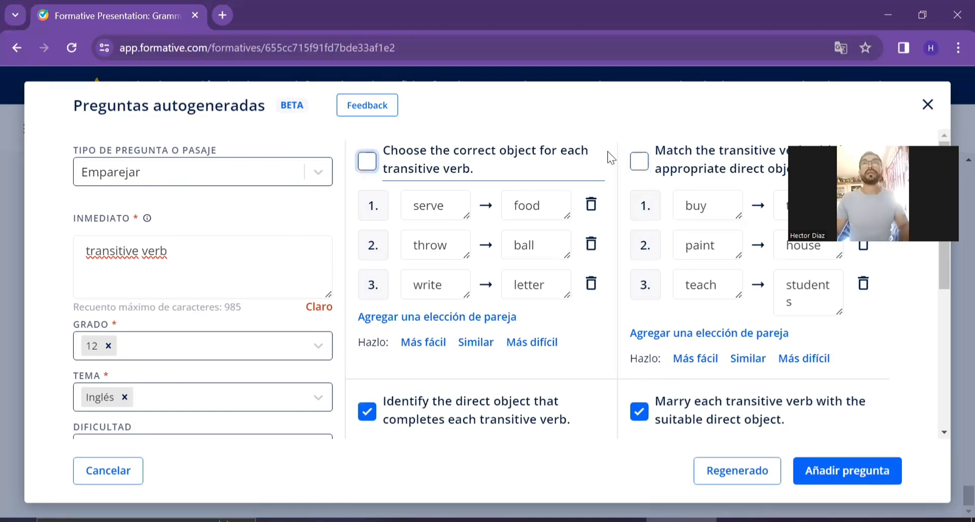
{"action": "left_click", "coordinate": [637, 162]}
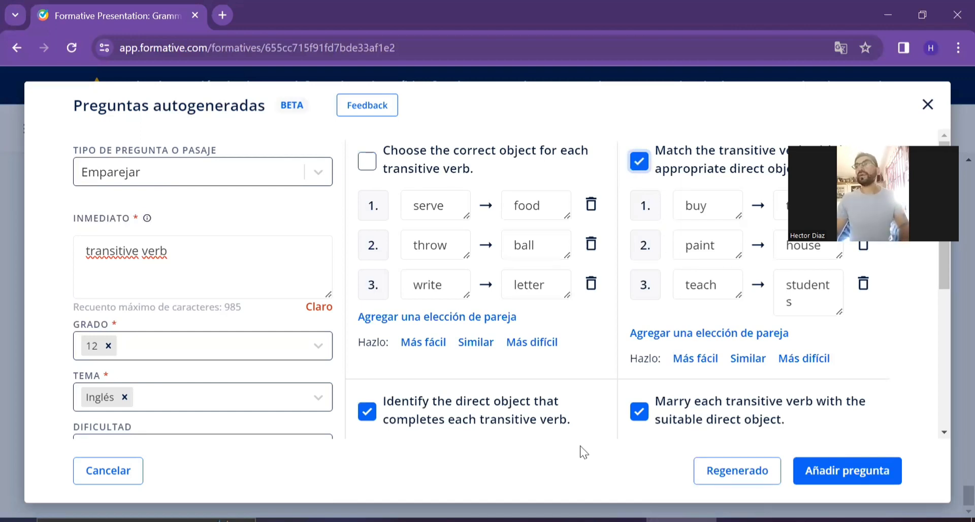
{"action": "left_click", "coordinate": [860, 479]}
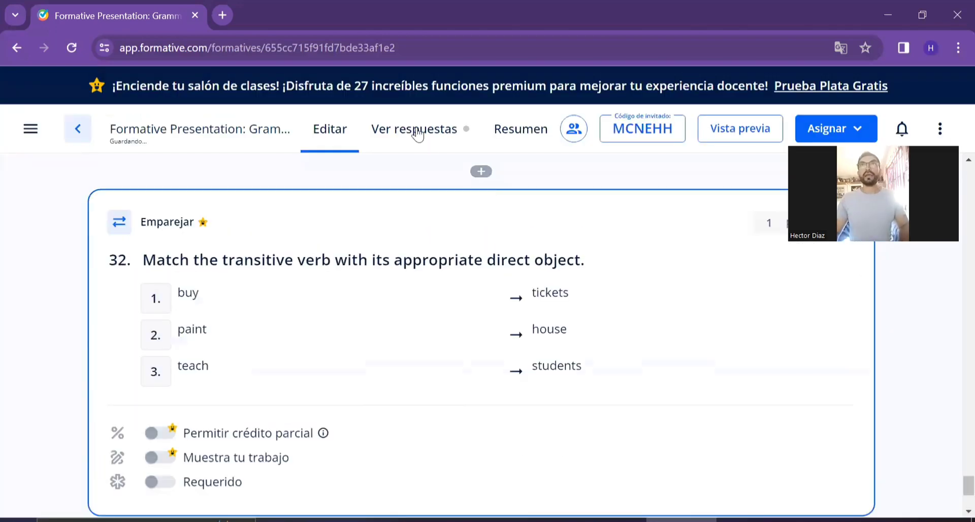
Open the student preview of the formative in the laptop layout and look through its questions and answer choices.
{"action": "left_click", "coordinate": [418, 130]}
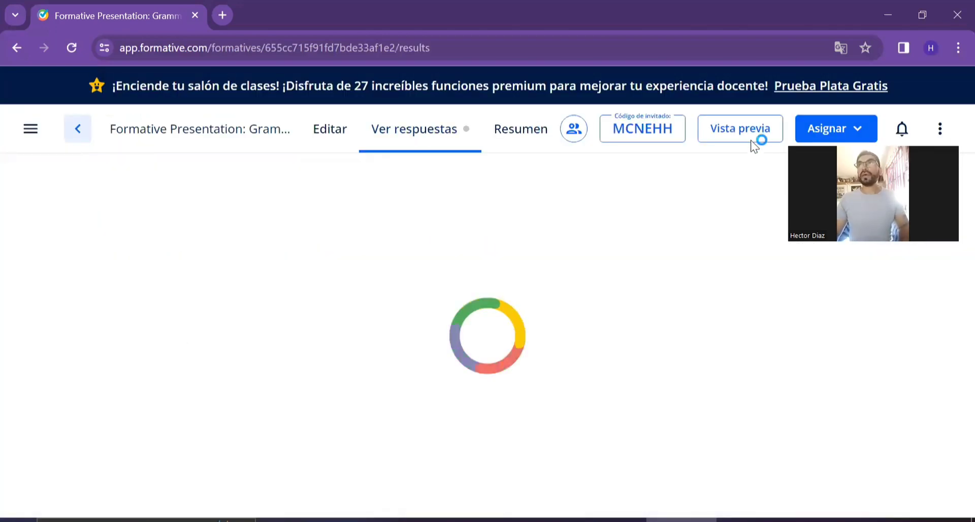
{"action": "left_click", "coordinate": [729, 135]}
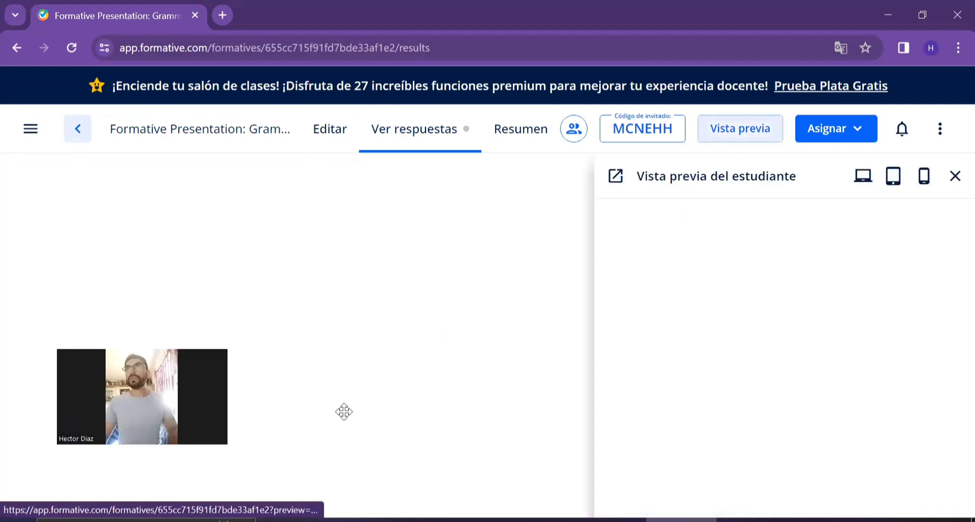
{"action": "left_click", "coordinate": [337, 130]}
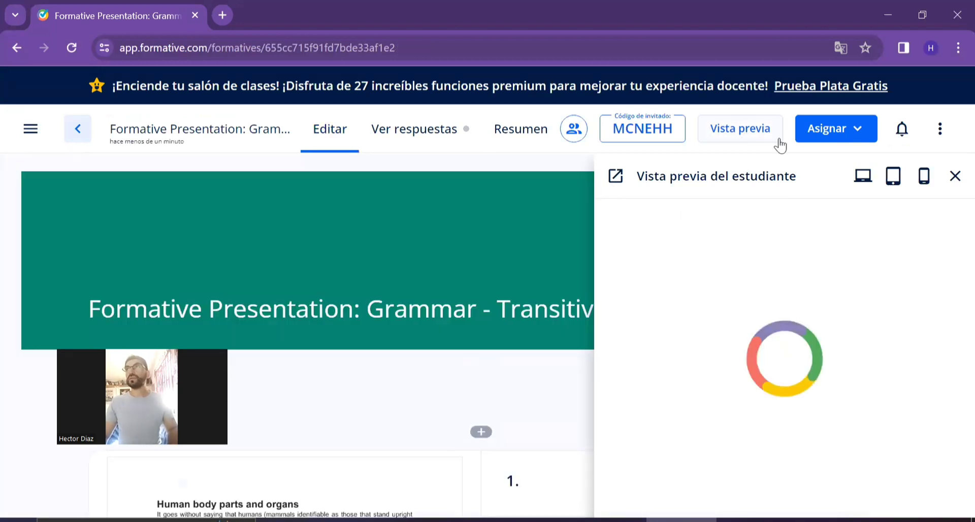
{"action": "left_click", "coordinate": [862, 178]}
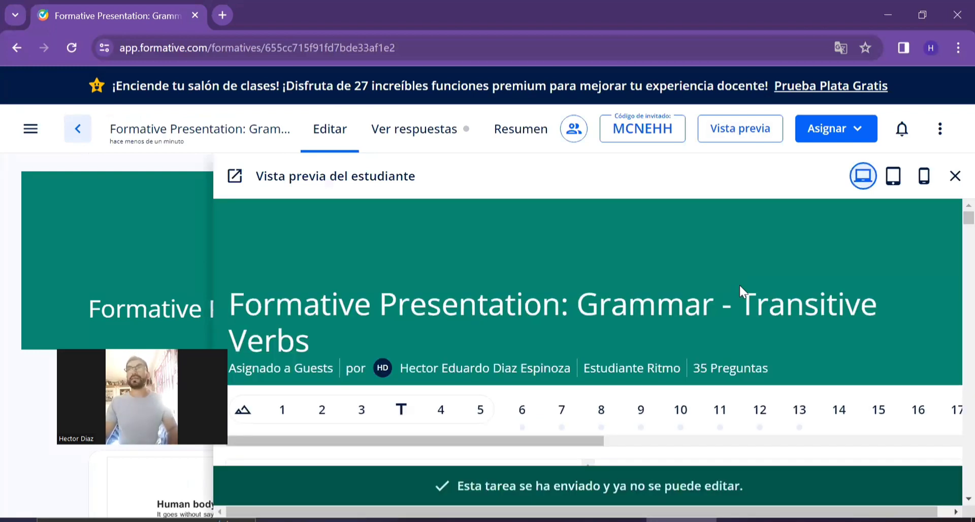
{"action": "scroll", "coordinate": [740, 285], "scroll_direction": "down", "scroll_amount": 3}
{"action": "scroll", "coordinate": [816, 312], "scroll_direction": "down", "scroll_amount": 3}
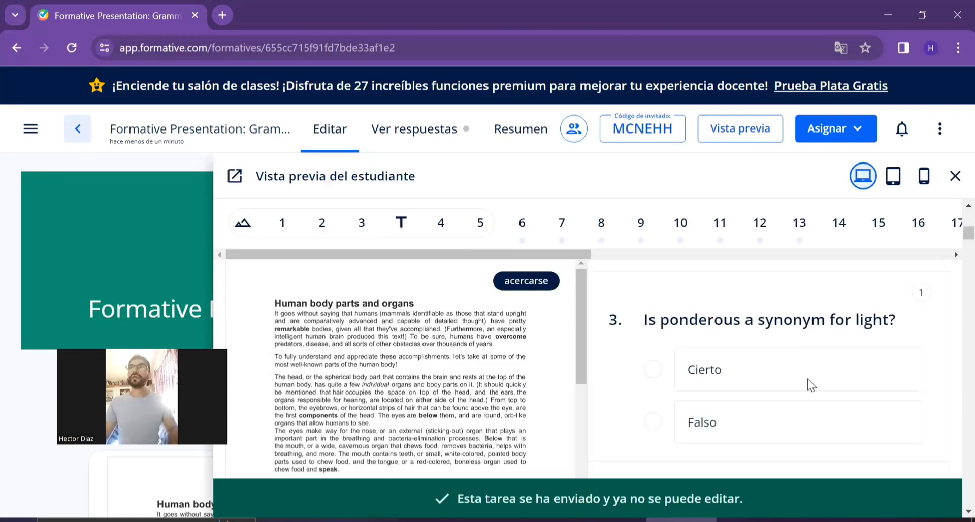
{"action": "scroll", "coordinate": [812, 384], "scroll_direction": "down", "scroll_amount": 2}
{"action": "scroll", "coordinate": [745, 351], "scroll_direction": "down", "scroll_amount": 3}
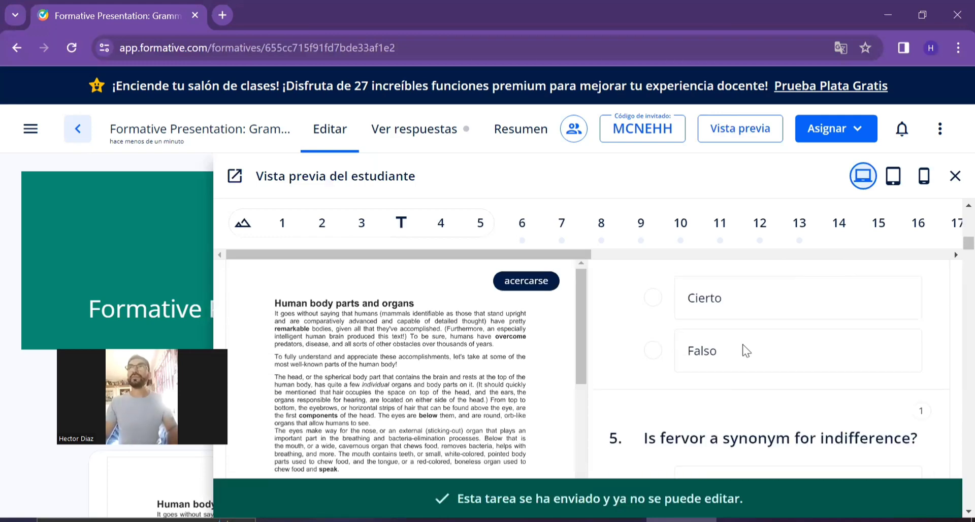
{"action": "scroll", "coordinate": [746, 351], "scroll_direction": "down", "scroll_amount": 3}
{"action": "scroll", "coordinate": [746, 351], "scroll_direction": "down", "scroll_amount": 5}
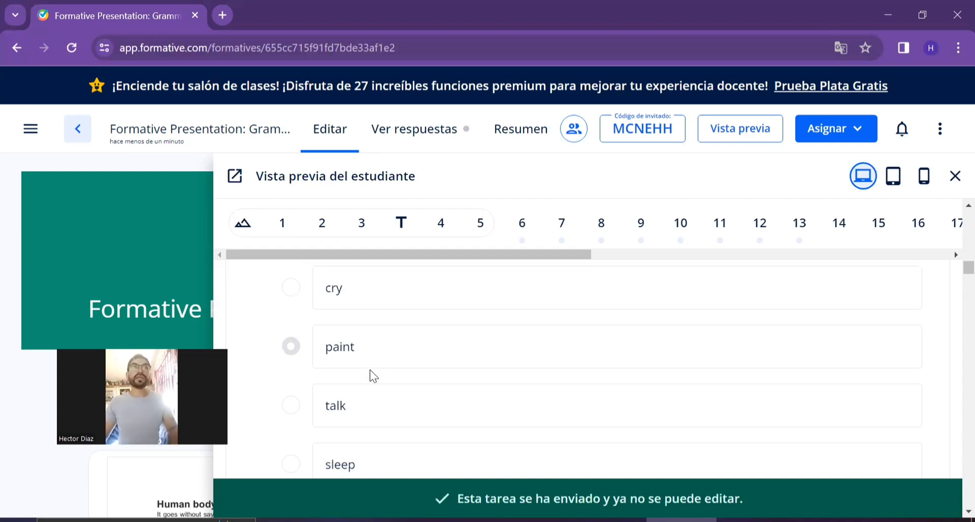
Display the guest access details with the formative's join link.
{"action": "left_click", "coordinate": [663, 131]}
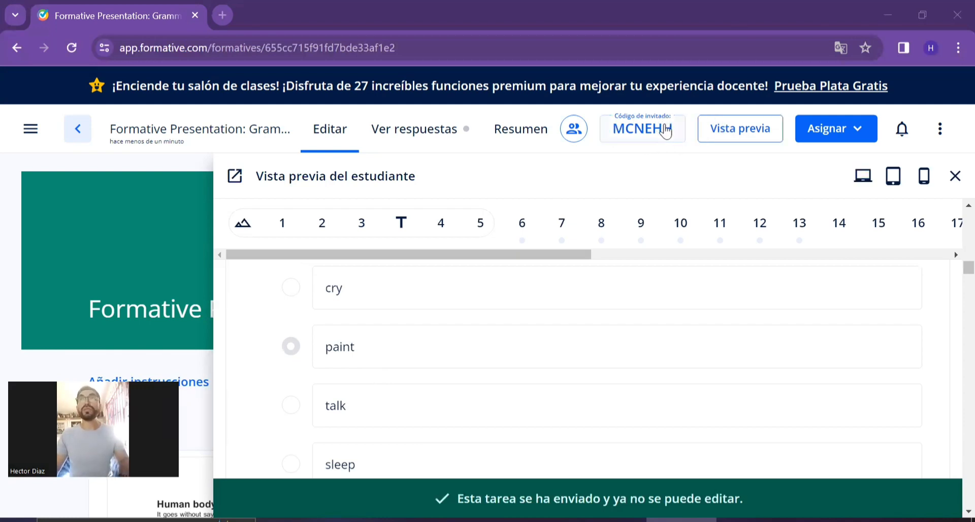
{"action": "left_click", "coordinate": [653, 139]}
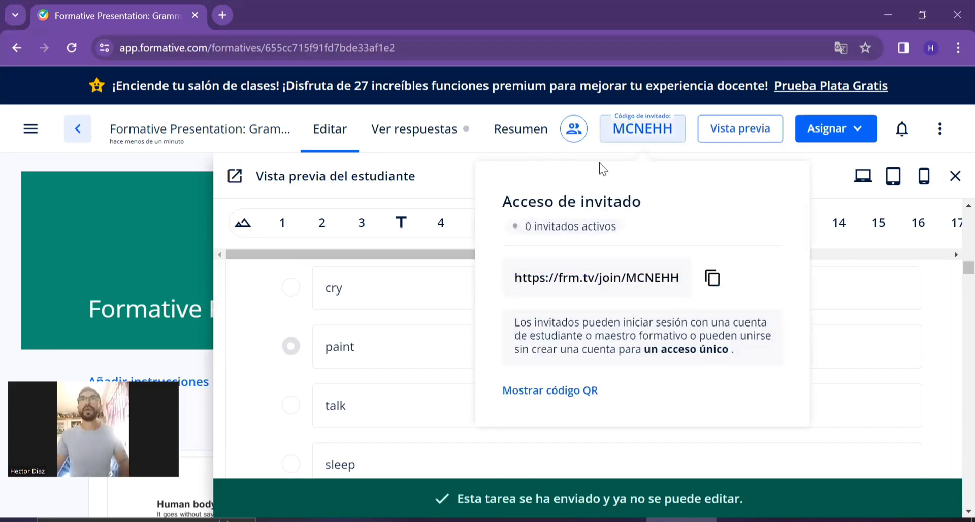
Open the formative's responses, close the student preview, and examine the teacher preview's total and results for each question.
{"action": "left_click", "coordinate": [434, 142]}
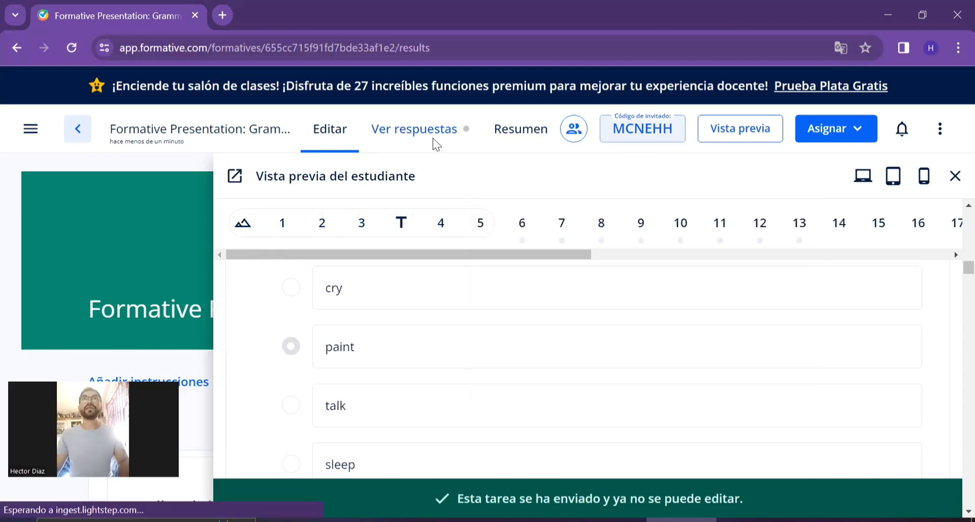
{"action": "left_click", "coordinate": [956, 176]}
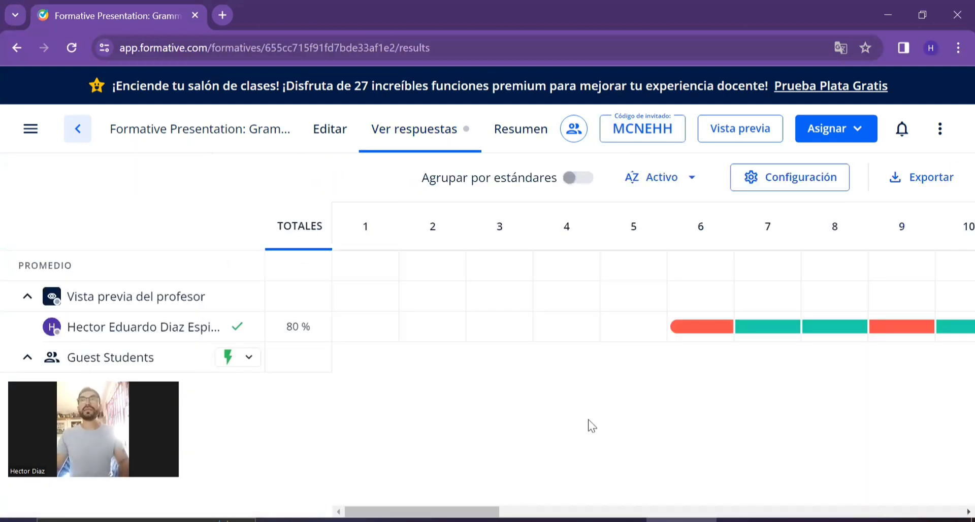
{"action": "left_click_drag", "start_coordinate": [465, 512], "coordinate": [466, 512]}
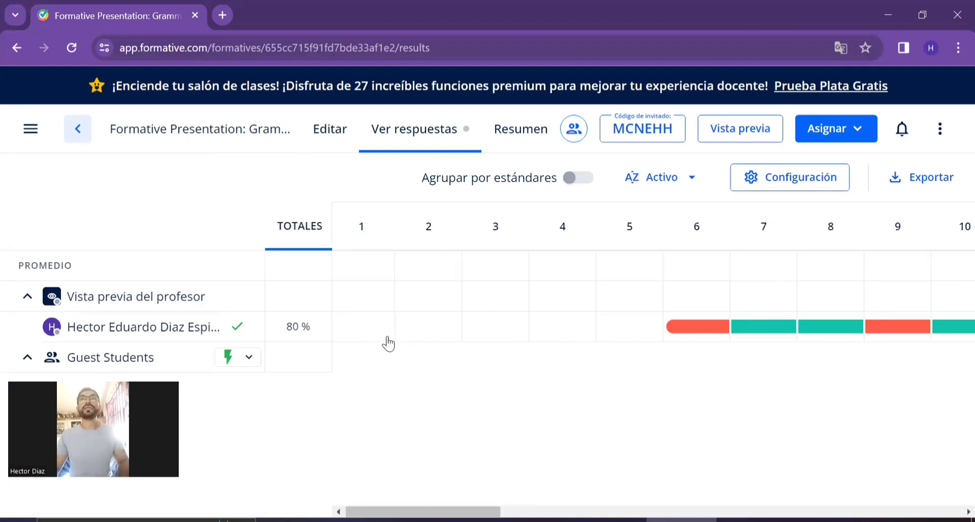
{"action": "scroll", "coordinate": [485, 434], "scroll_direction": "left", "scroll_amount": 1}
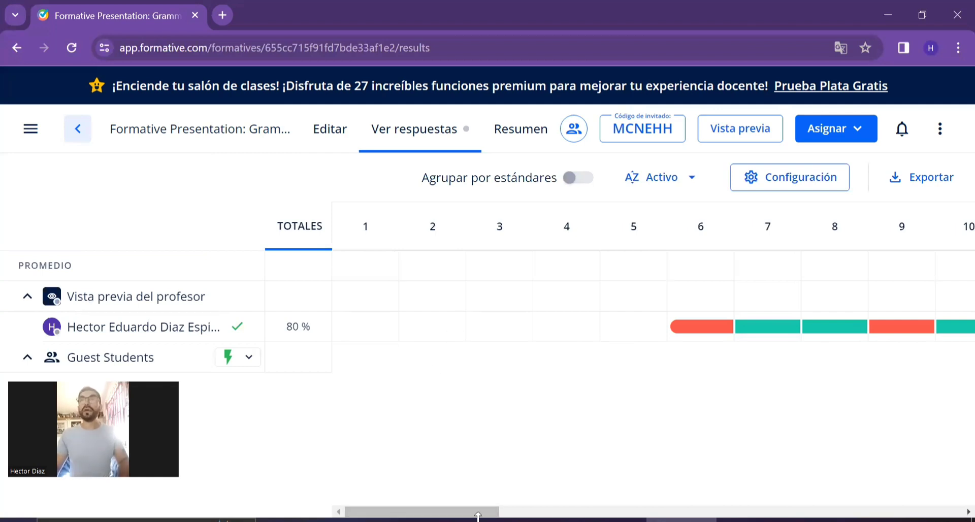
{"action": "scroll", "coordinate": [491, 514], "scroll_direction": "right", "scroll_amount": 5}
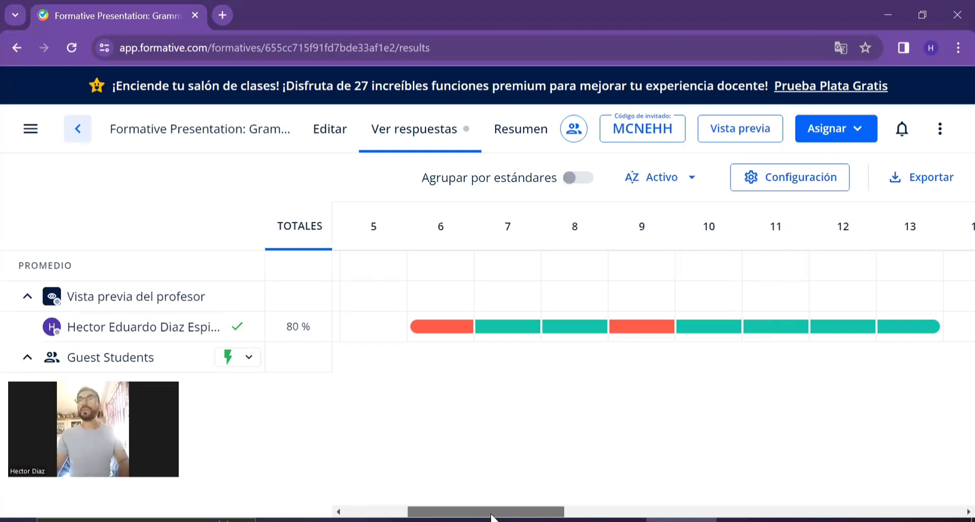
{"action": "scroll", "coordinate": [491, 514], "scroll_direction": "right", "scroll_amount": 2}
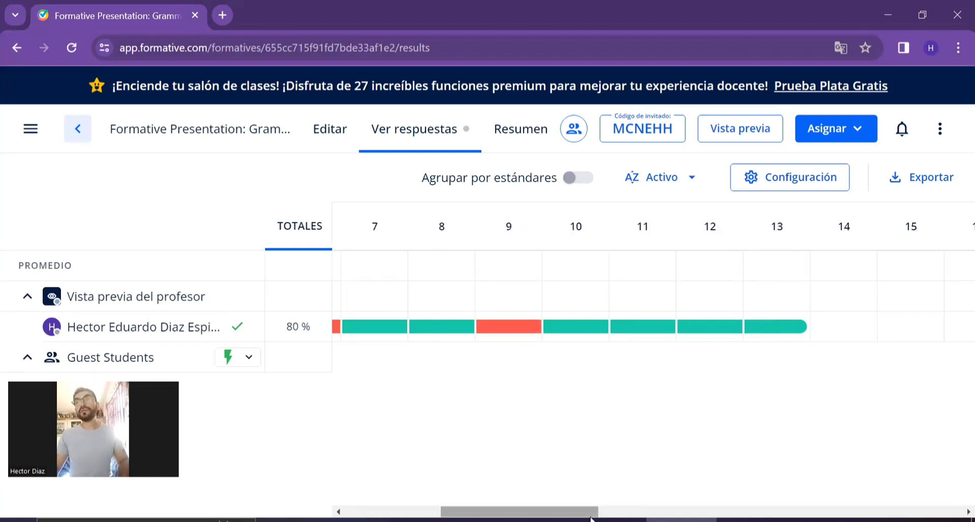
{"action": "left_click_drag", "start_coordinate": [593, 518], "coordinate": [558, 517]}
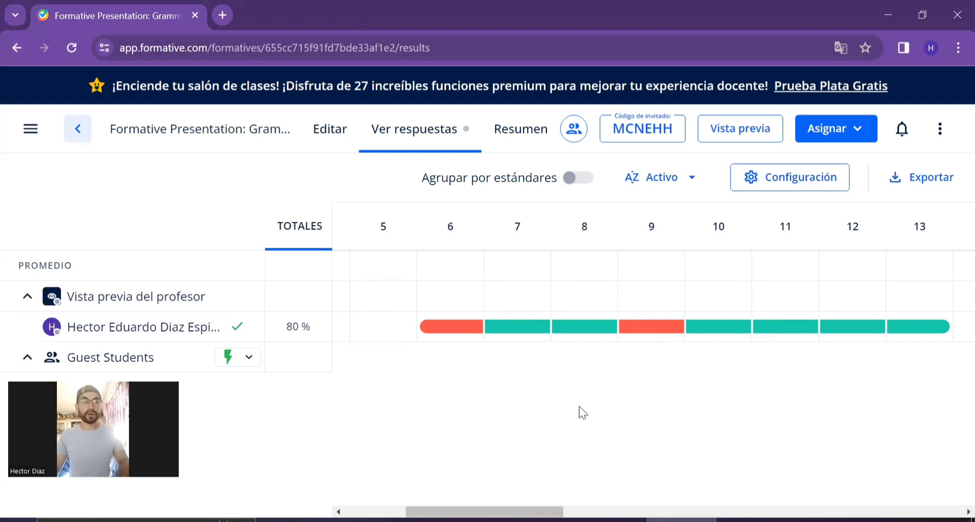
{"action": "left_click_drag", "start_coordinate": [558, 513], "coordinate": [609, 512]}
Switch to the PowerPoint presentation, start the slide show from the "How to use it?" slide, and advance to "Are those principles strong?".
{"action": "left_click", "coordinate": [611, 520]}
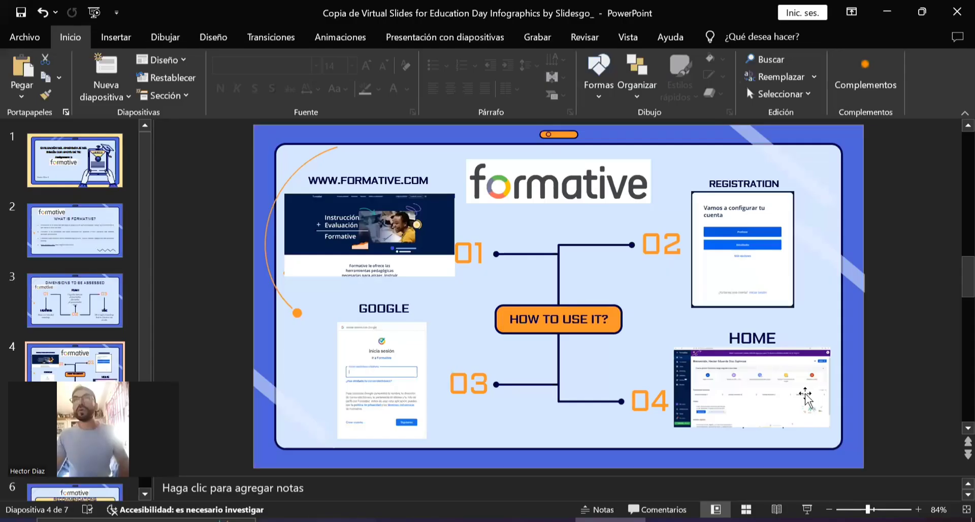
{"action": "left_click", "coordinate": [809, 510]}
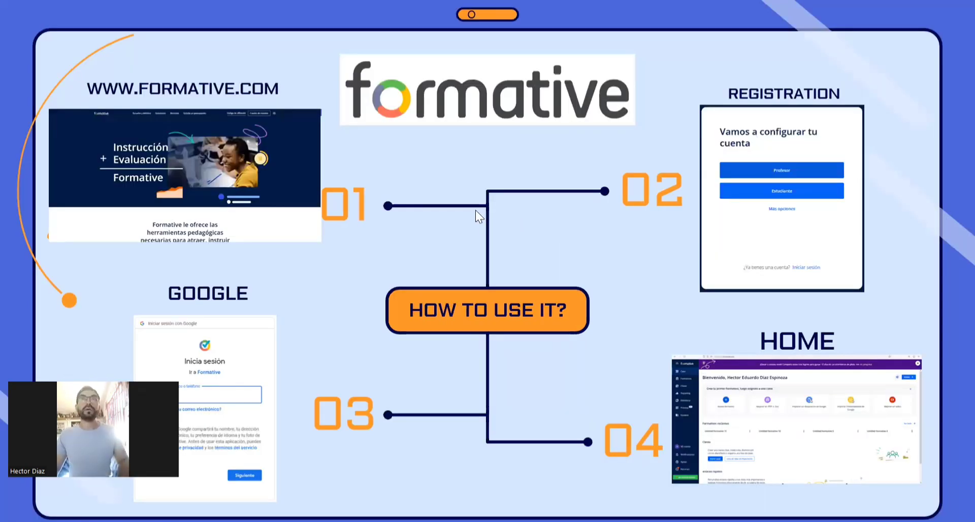
{"action": "left_click", "coordinate": [475, 210]}
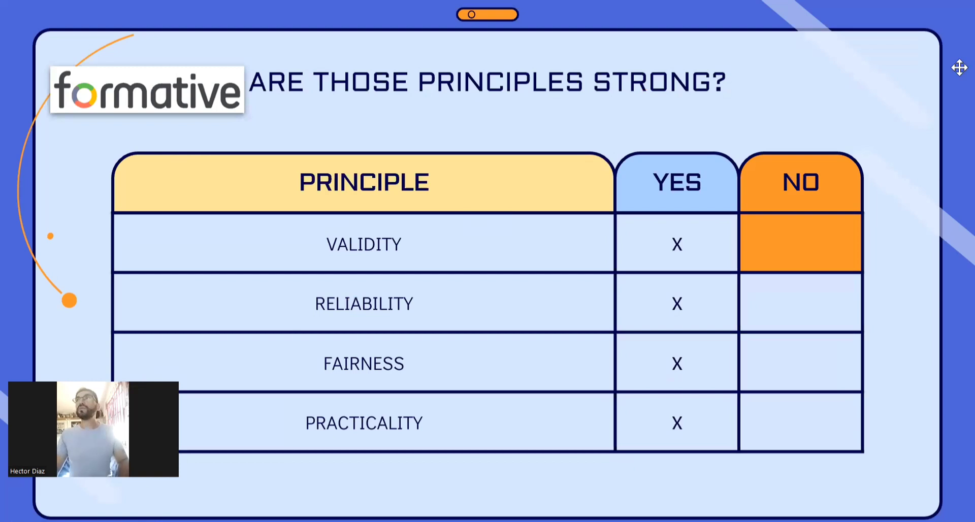
{"action": "left_click_drag", "start_coordinate": [173, 400], "coordinate": [959, 68]}
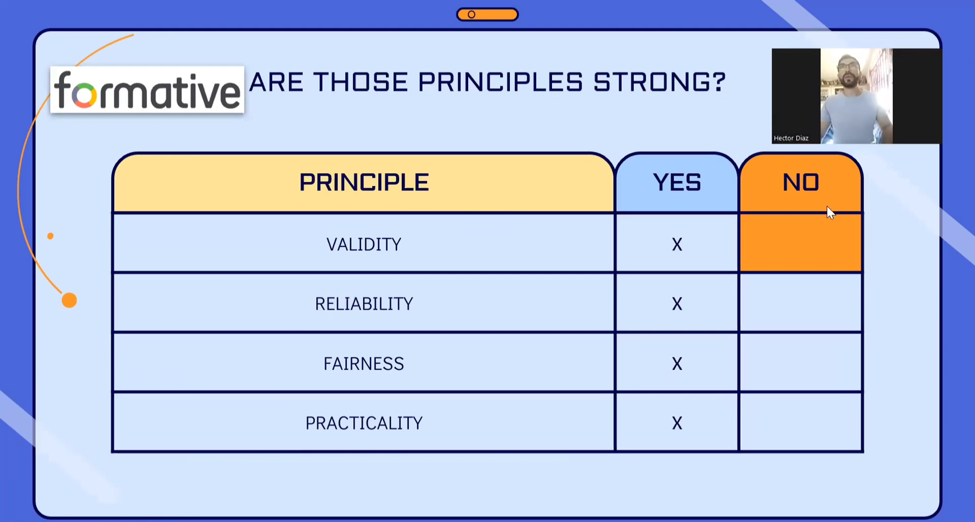